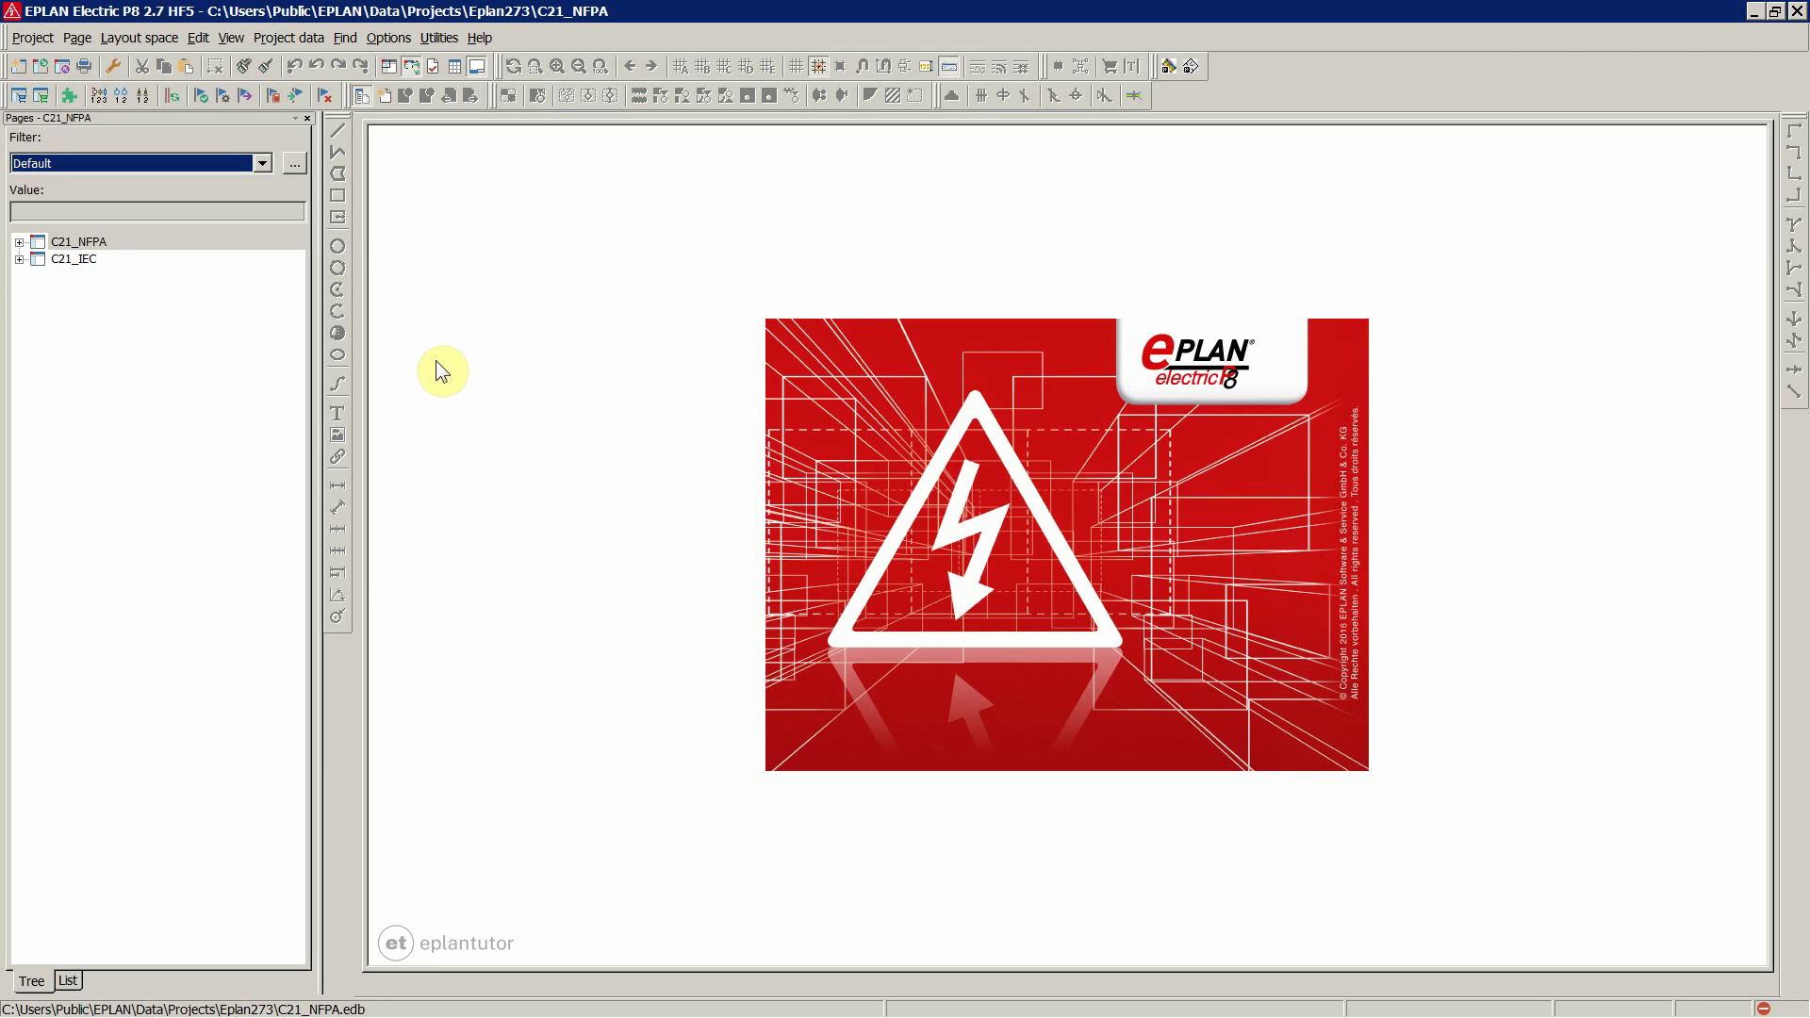
Select C21_NFPA, then close and reopen the Pages navigator
click(84, 243)
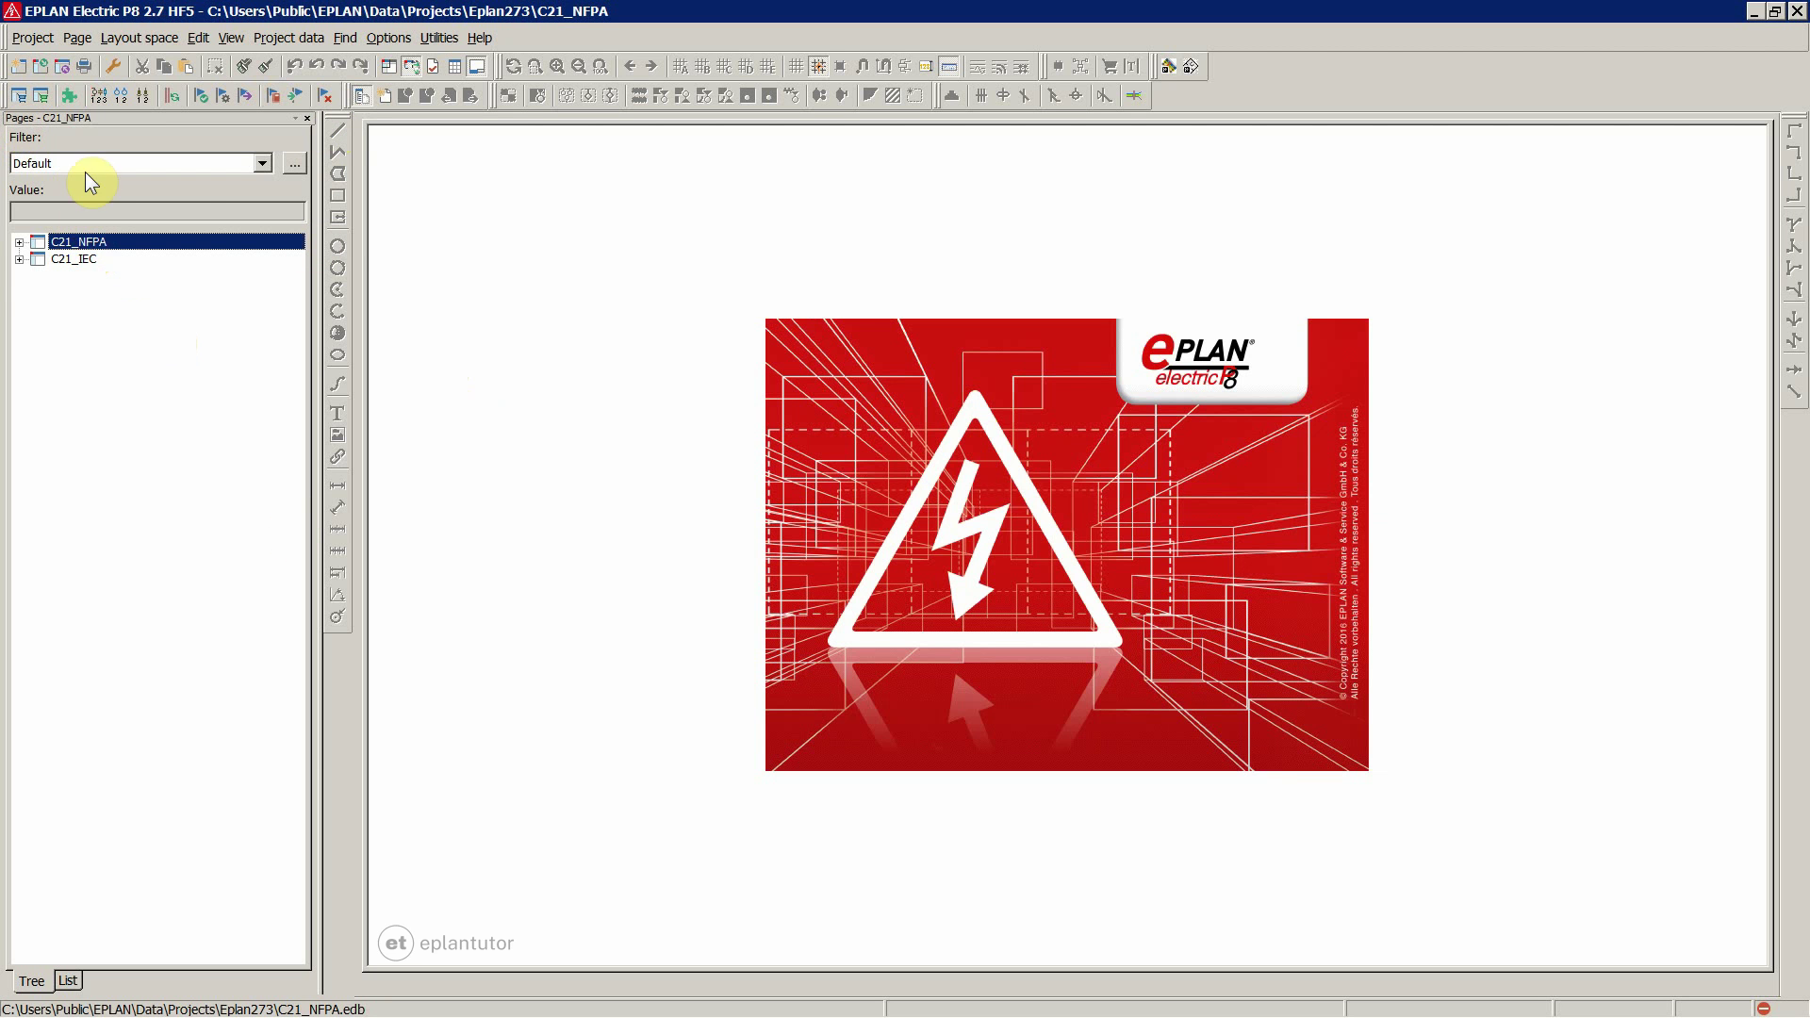
click(308, 118)
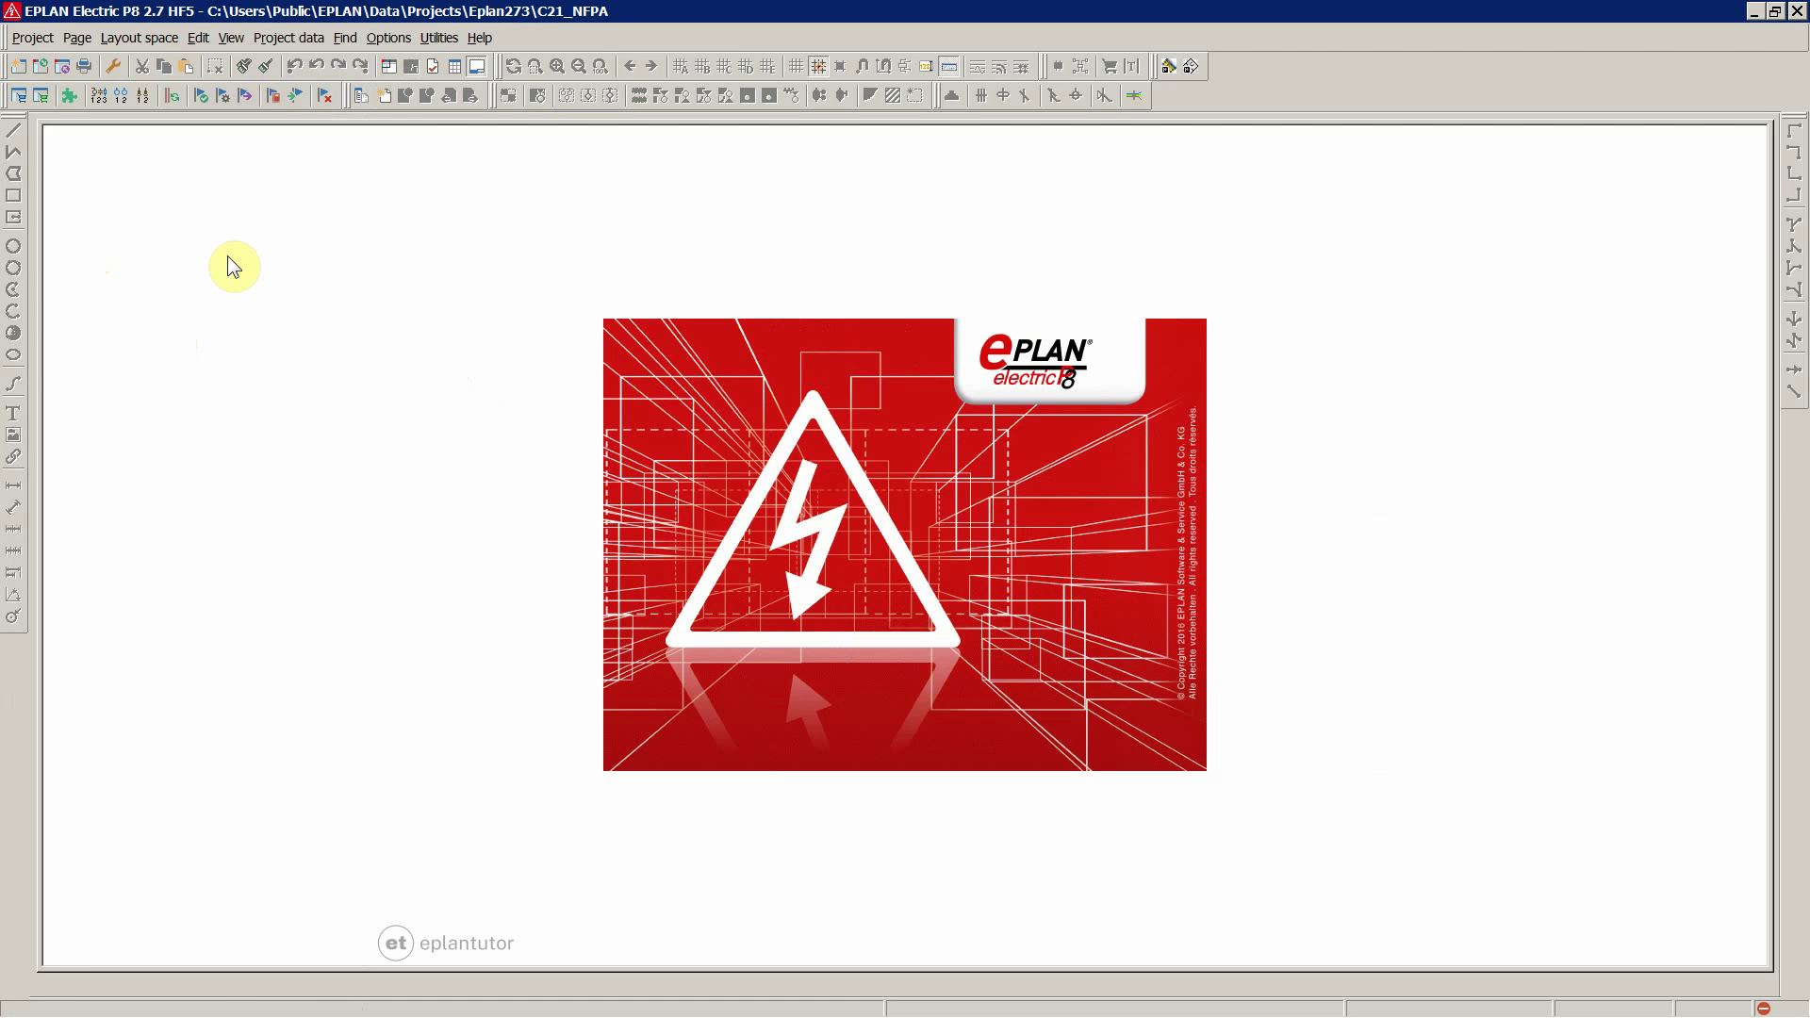
click(79, 38)
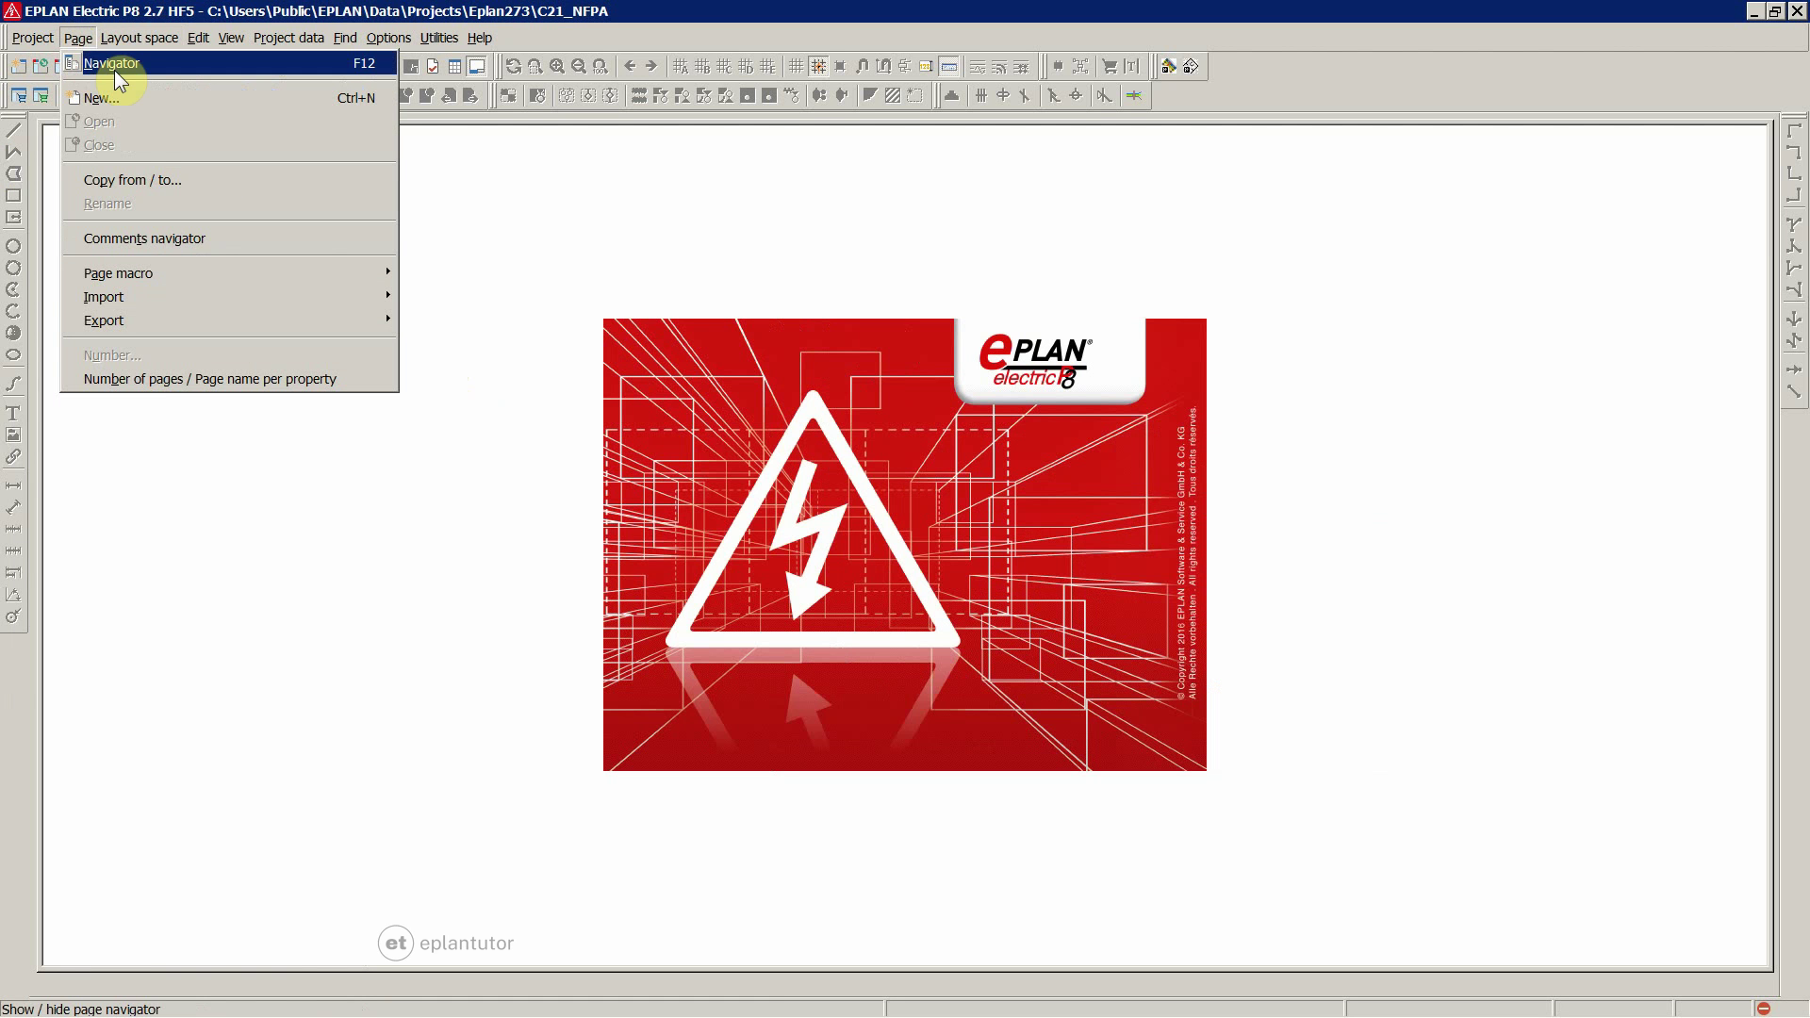
click(113, 64)
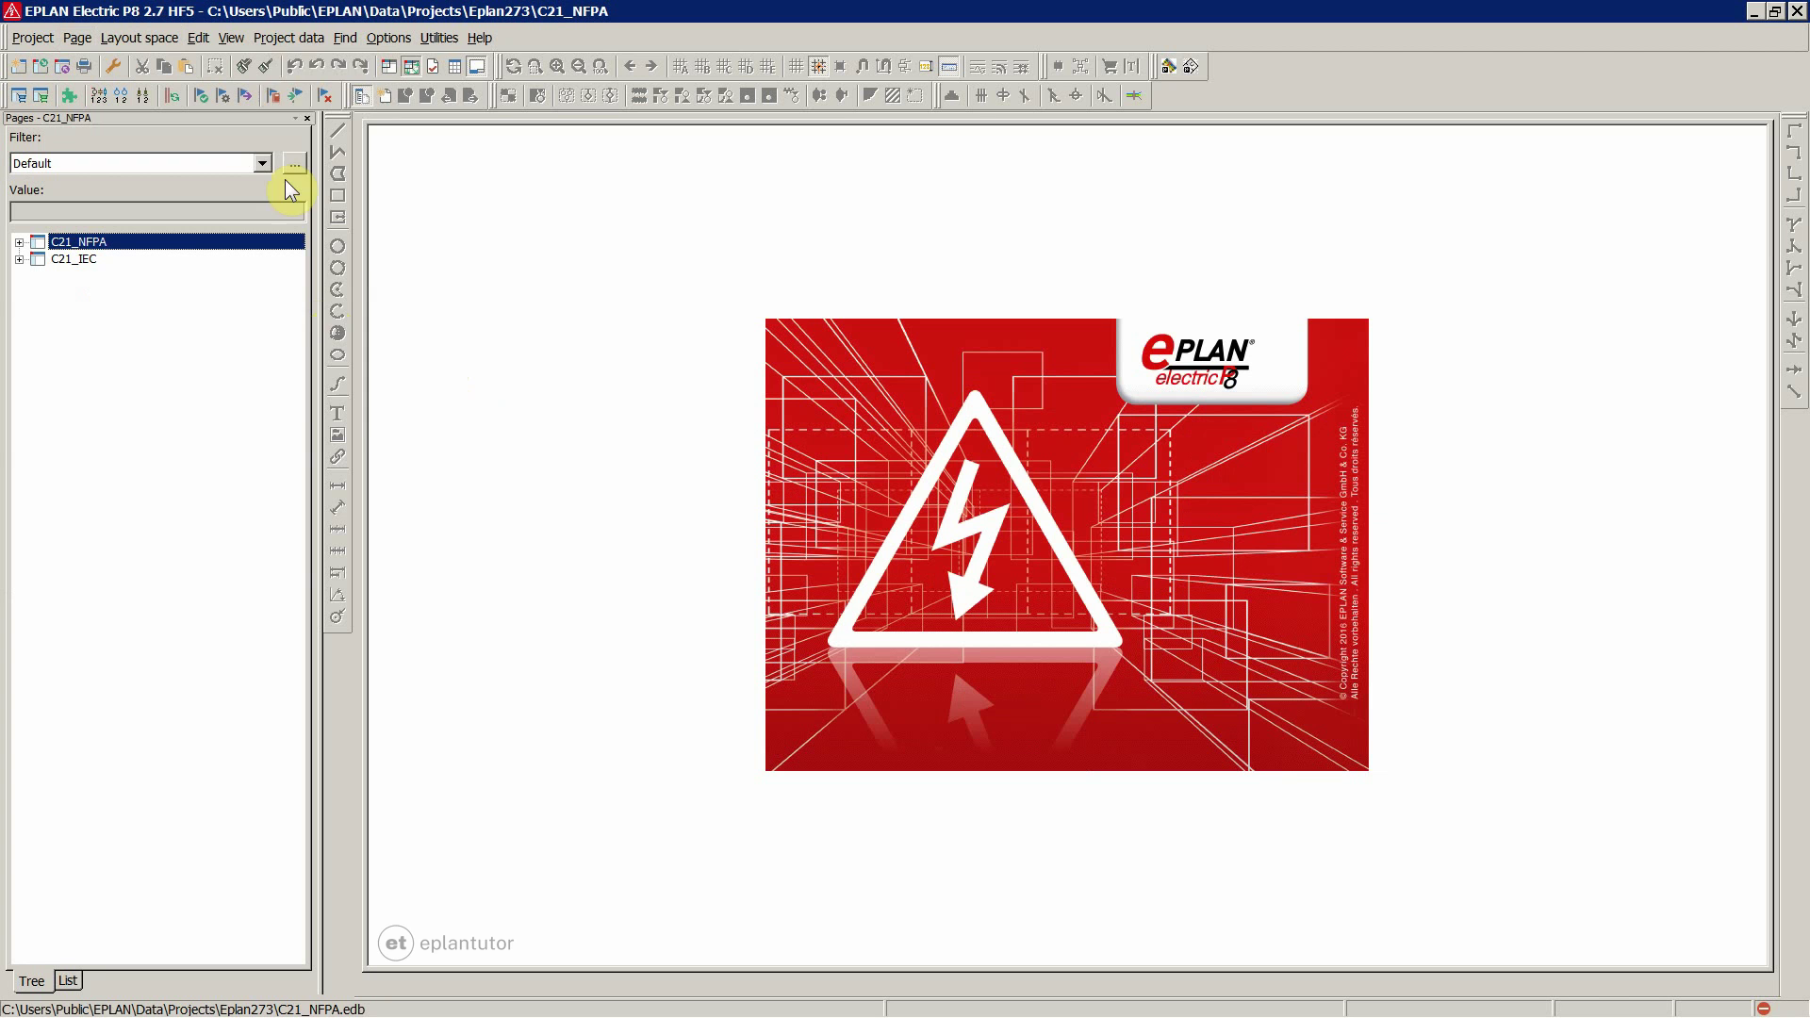
Open the Message management panel, float it, then dock it back into the window
click(279, 41)
mouse_move(348, 378)
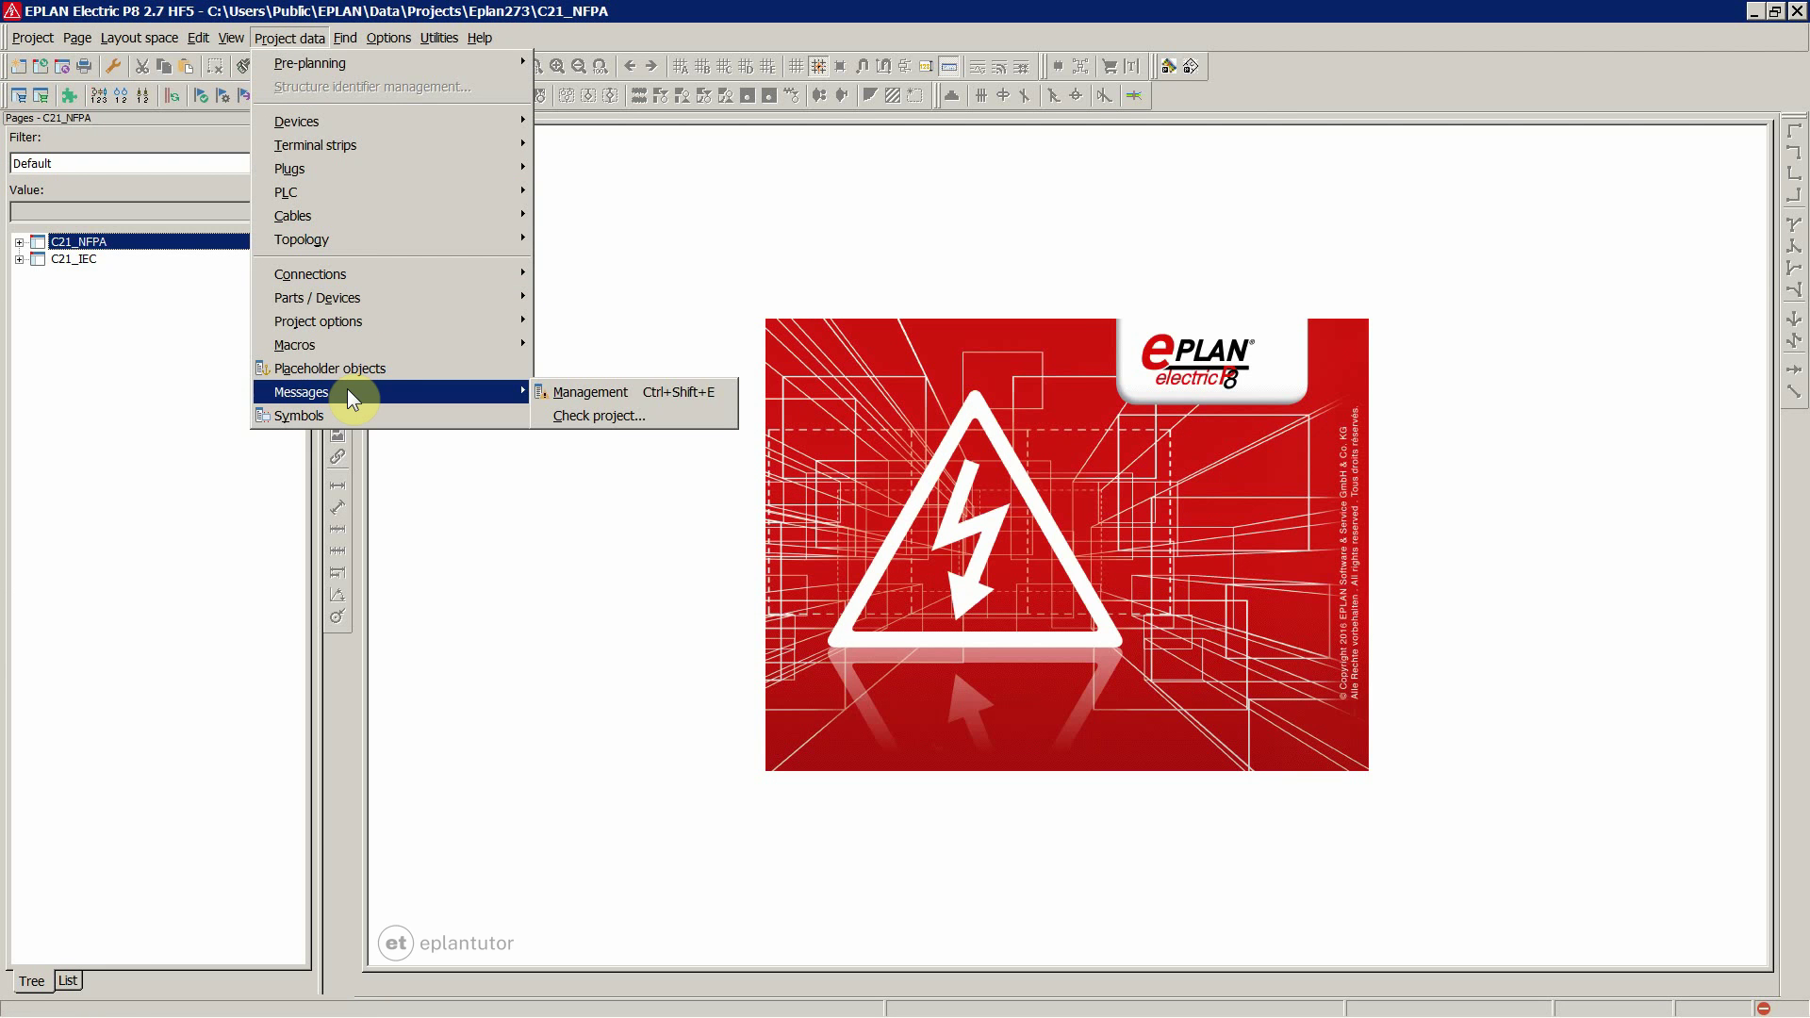
click(594, 393)
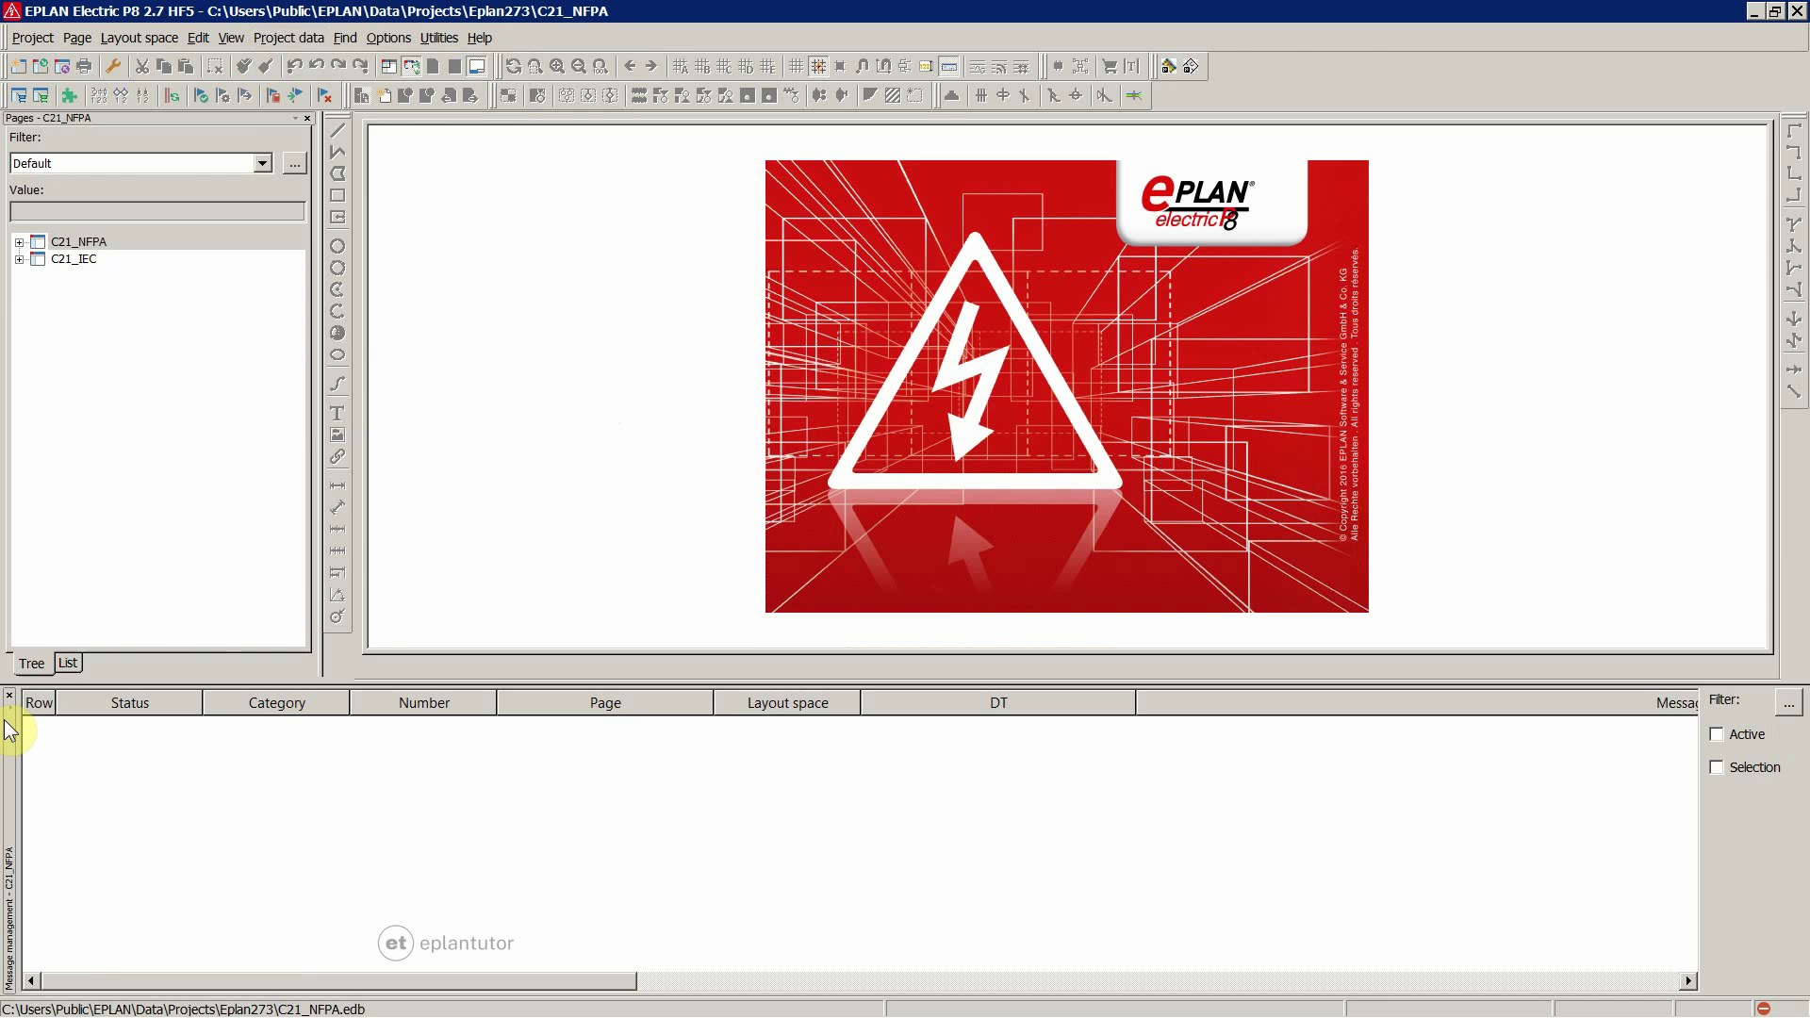
drag(12, 718, 320, 174)
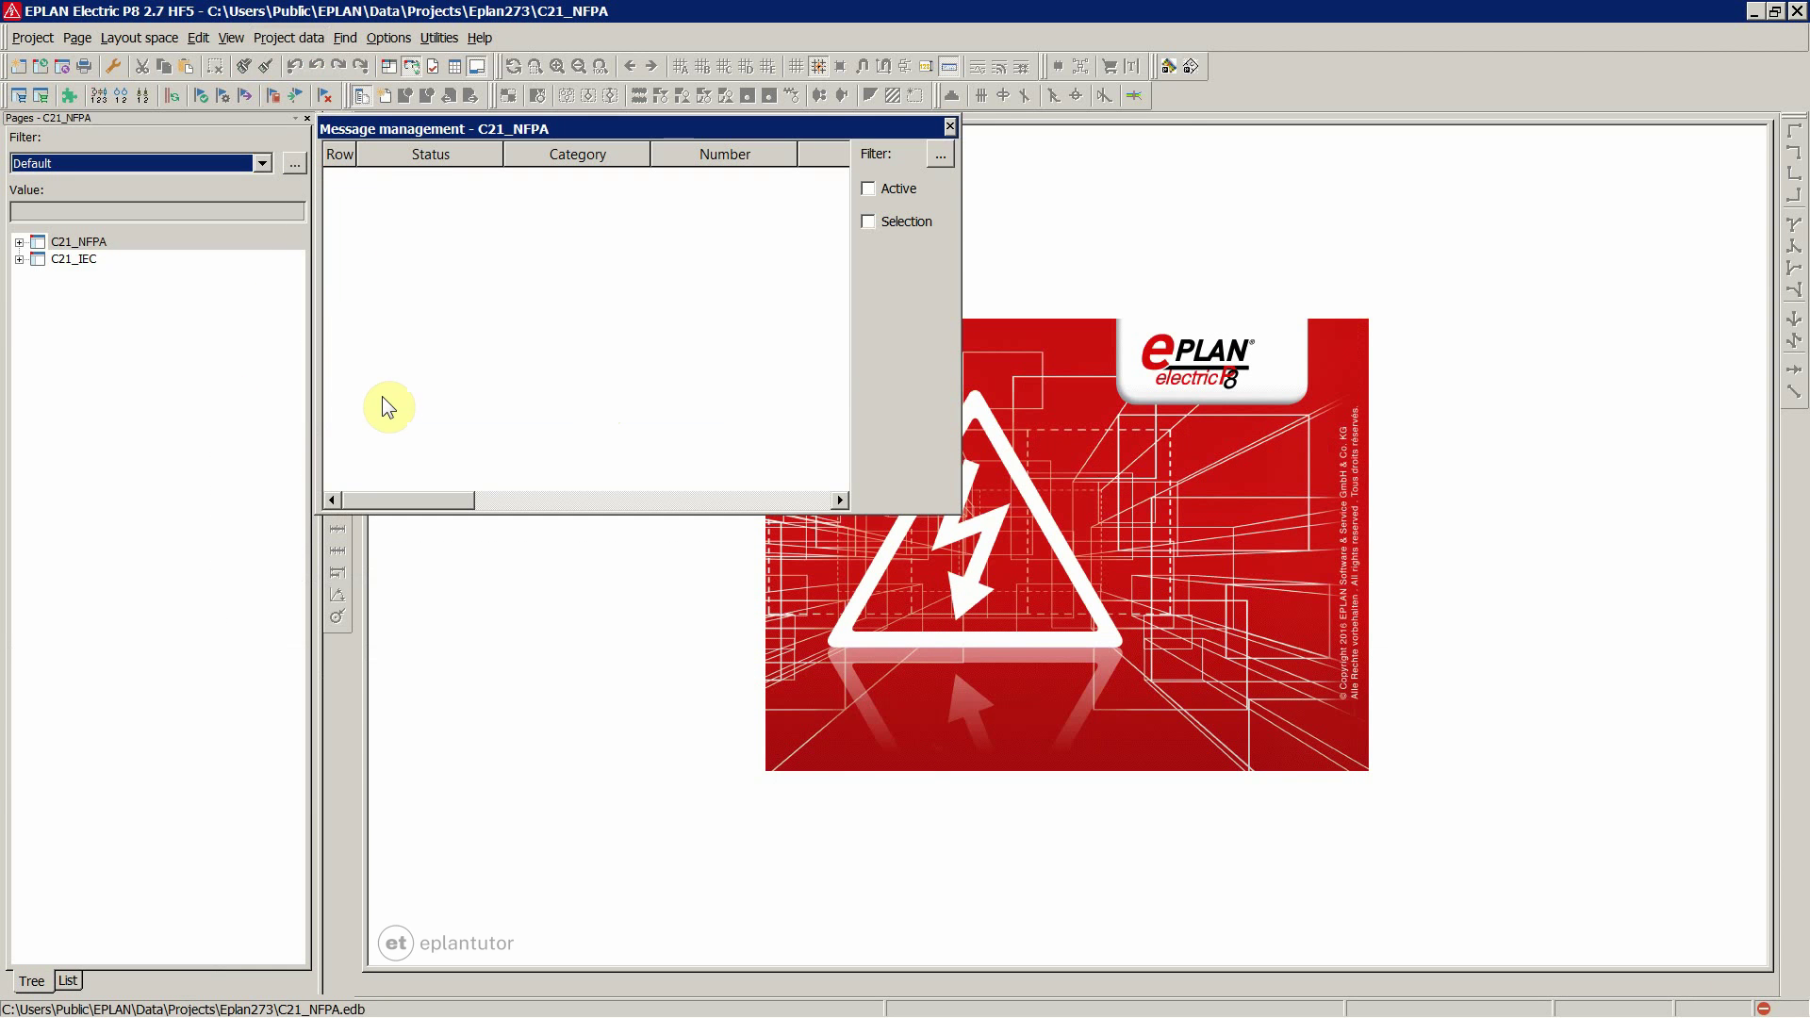
drag(415, 127, 171, 450)
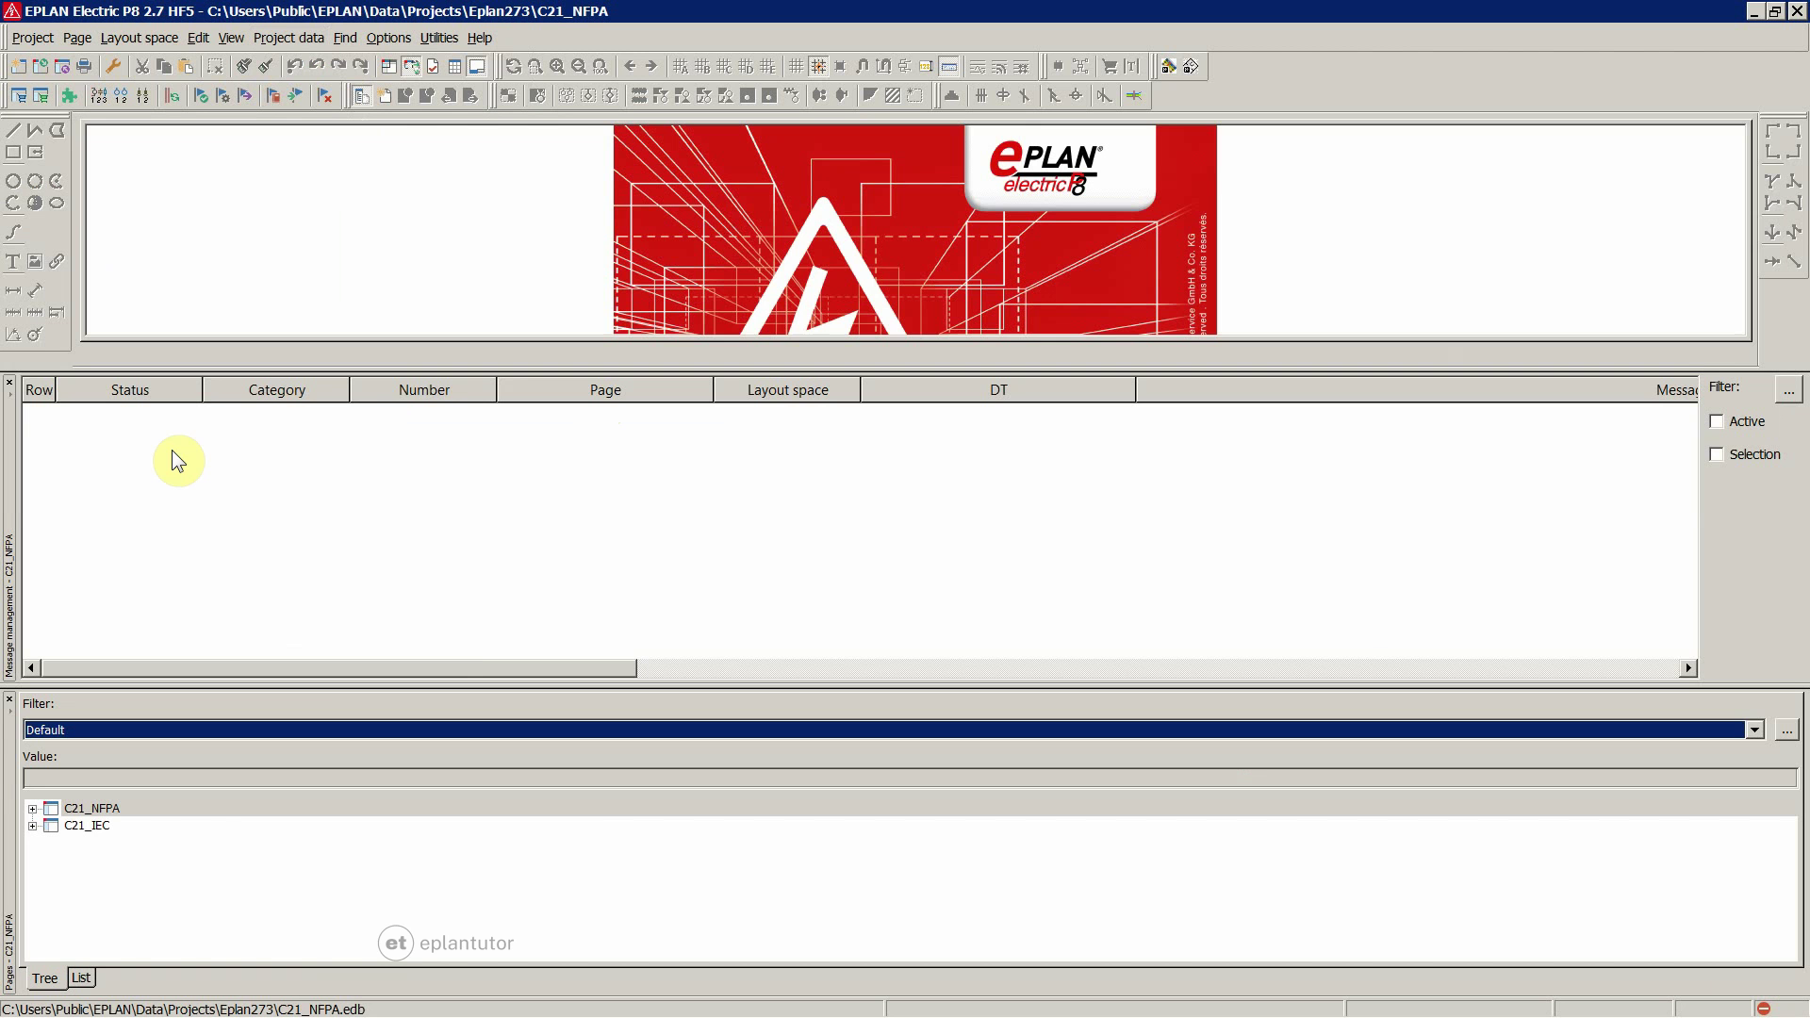
Close the Message management and Pages panels, then reopen the Pages navigator beneath the page area
click(9, 383)
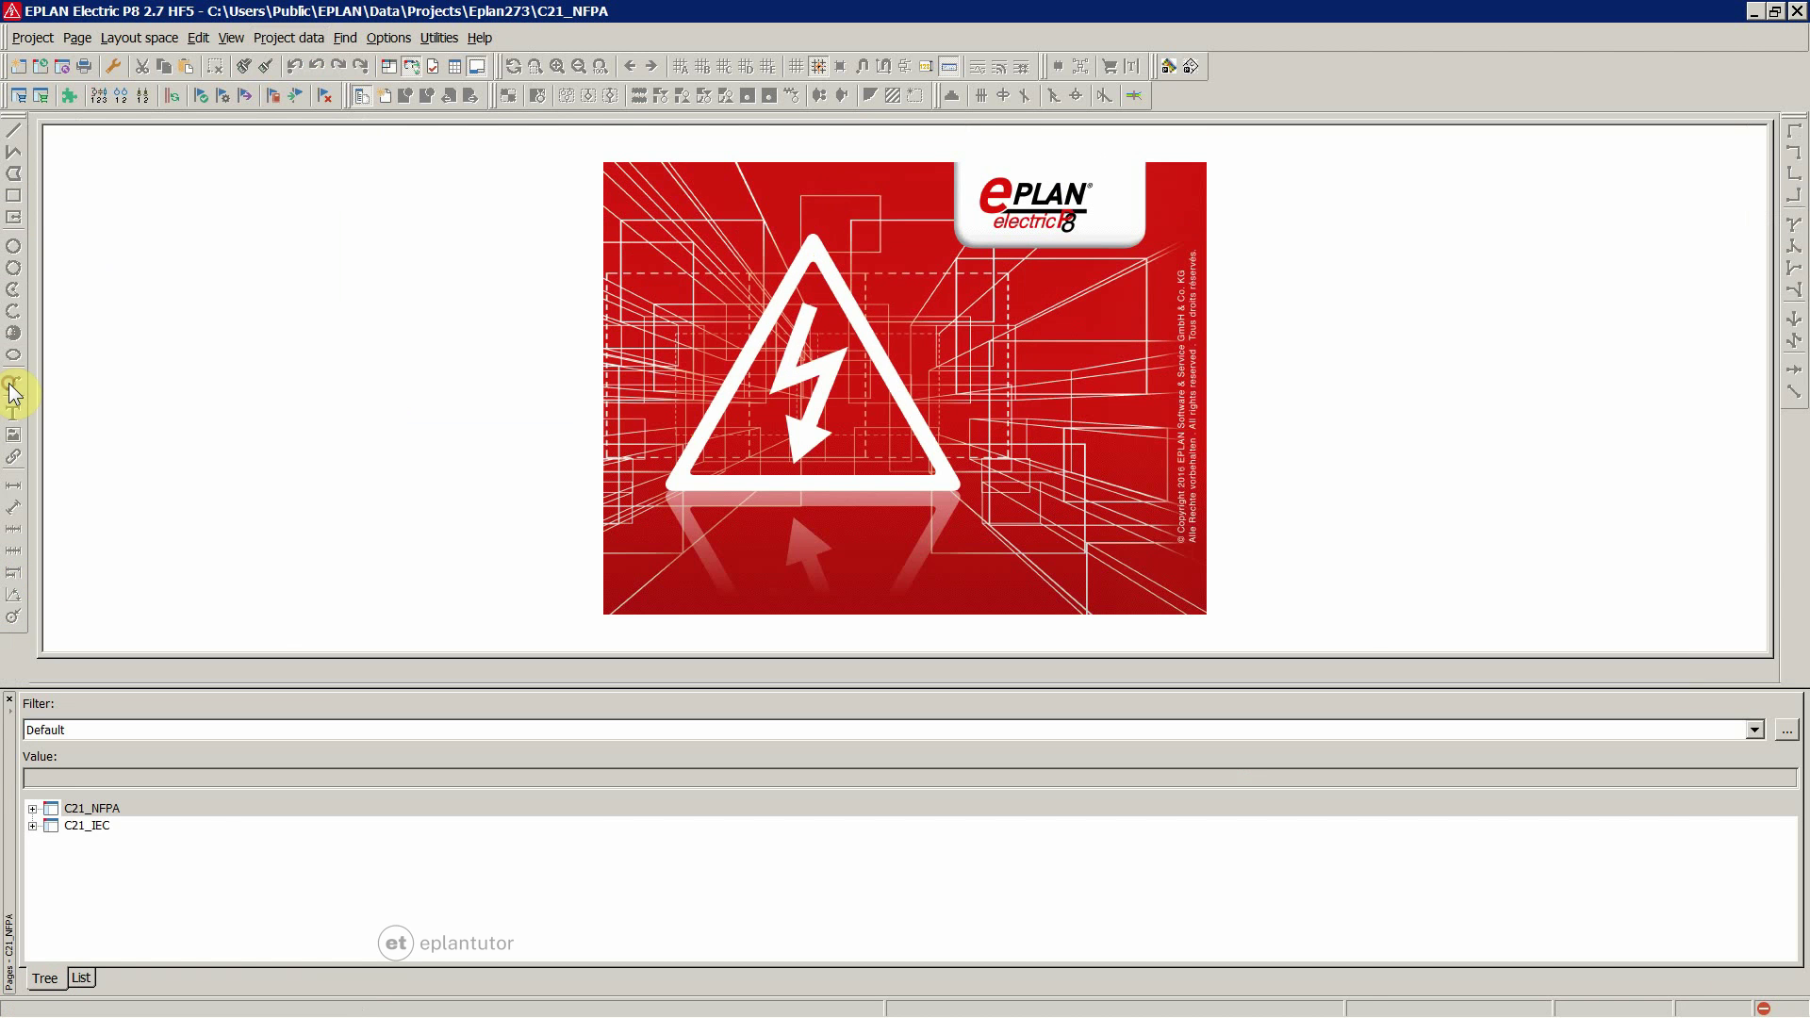
click(9, 699)
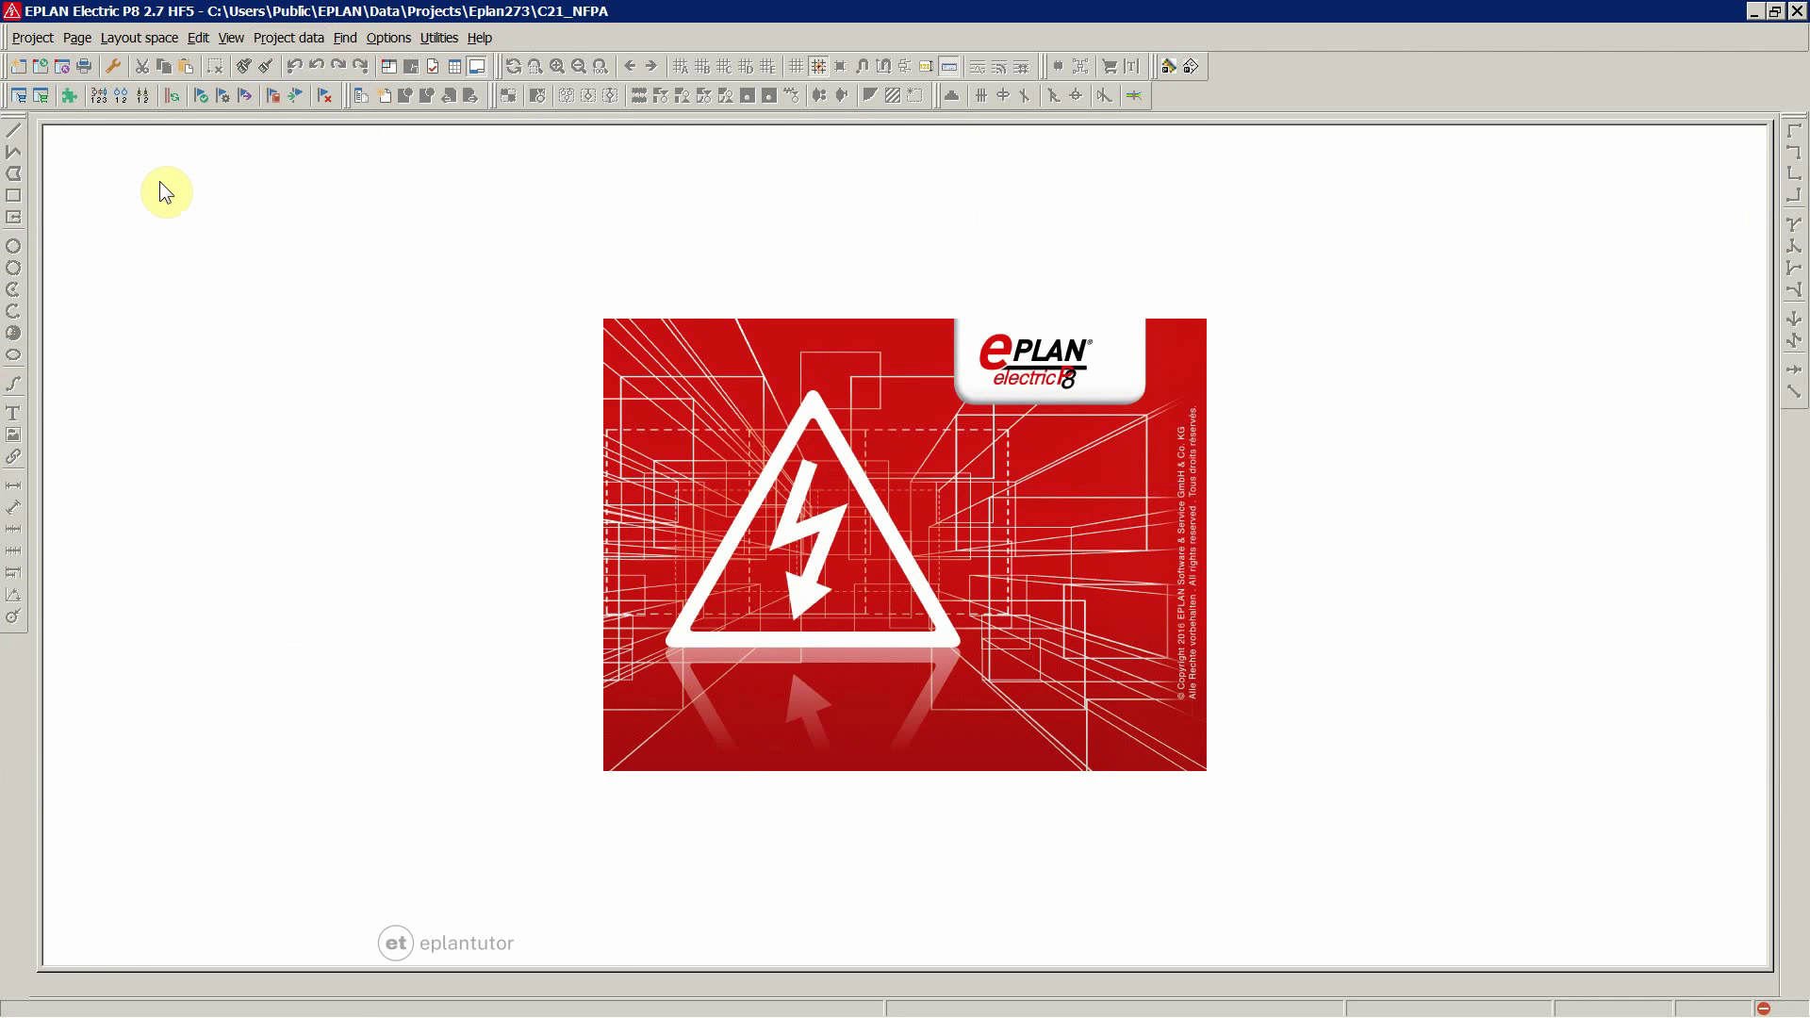
click(79, 40)
click(105, 69)
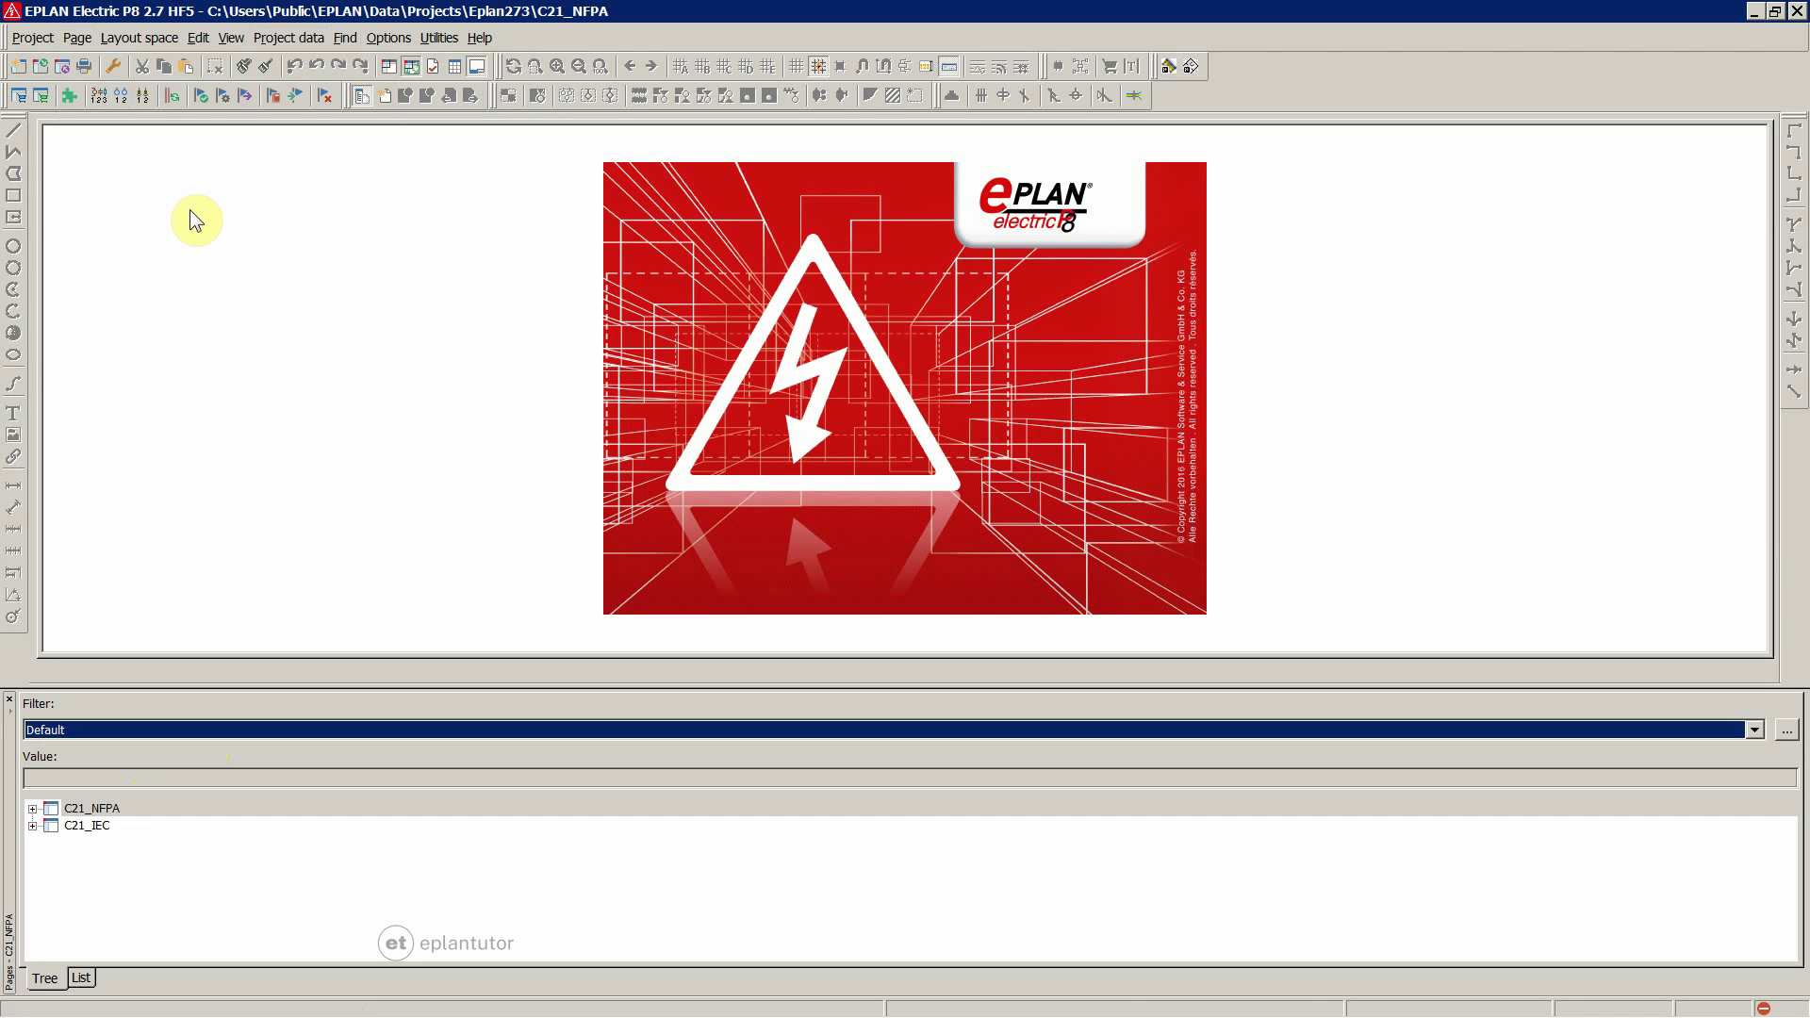
Apply the Default workspace scheme, close the Graphical preview panel, and select C21_NFPA
click(198, 38)
mouse_move(232, 37)
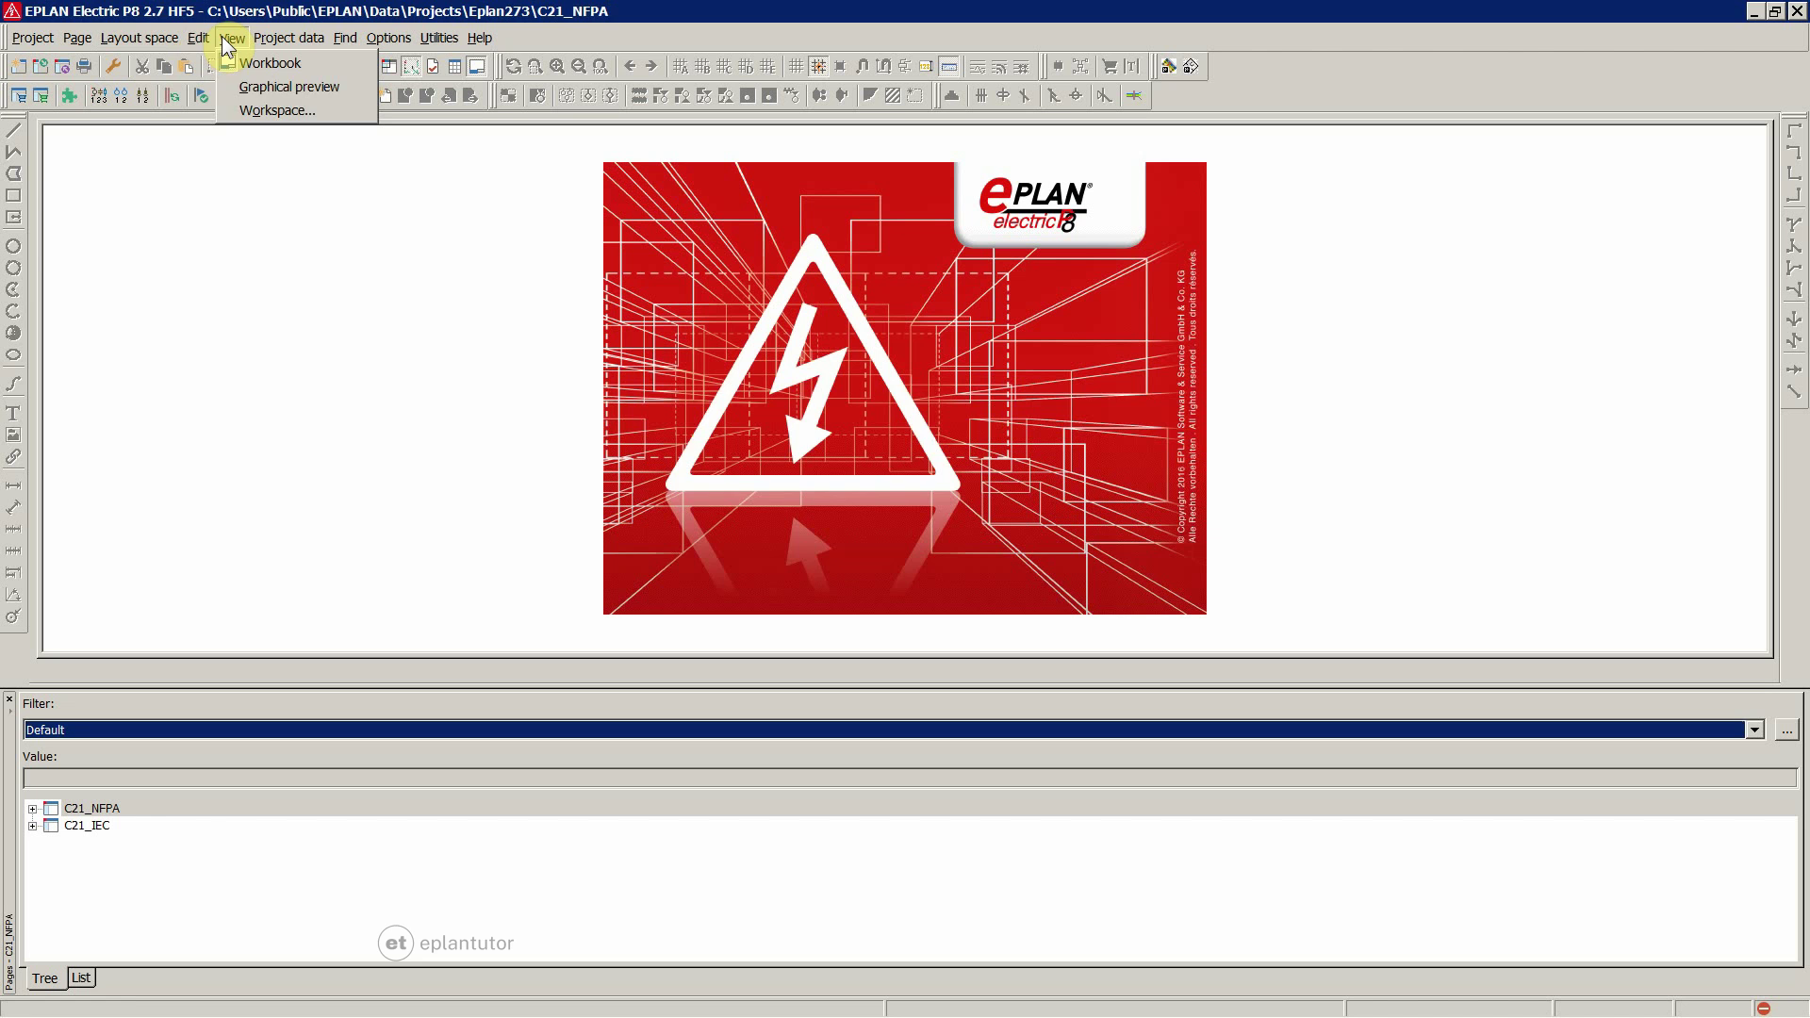
click(263, 110)
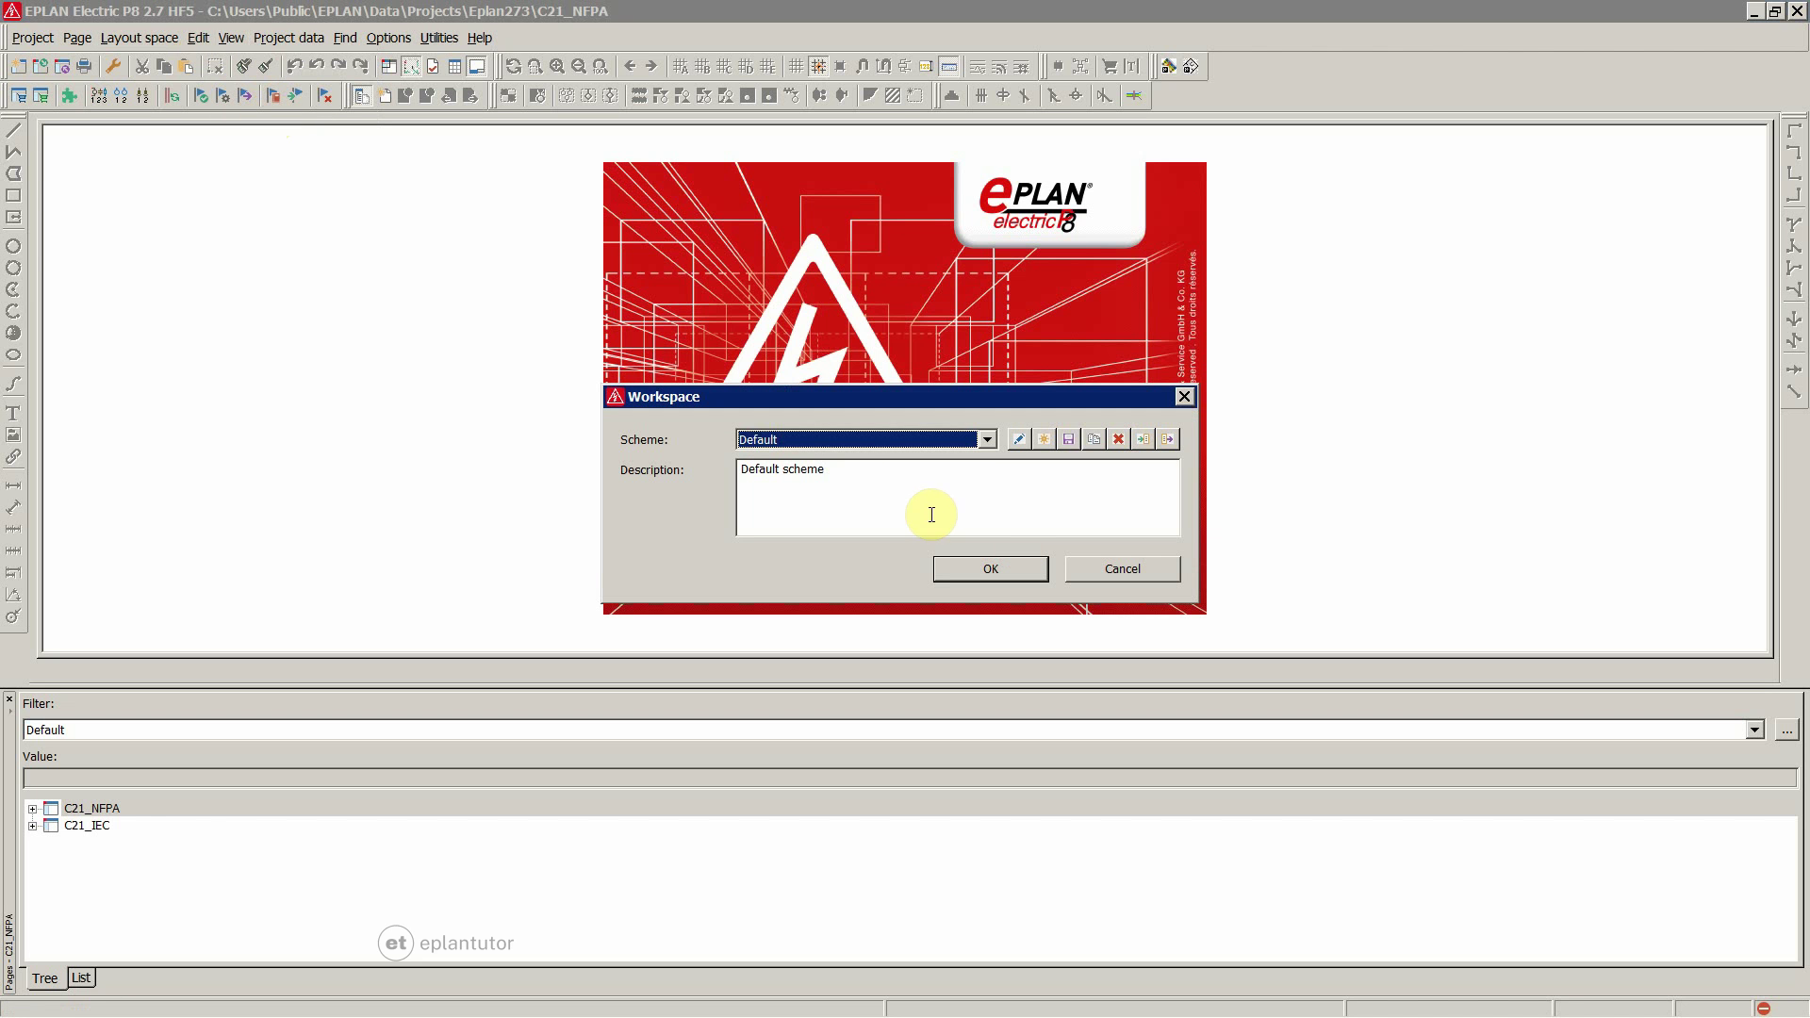
click(844, 440)
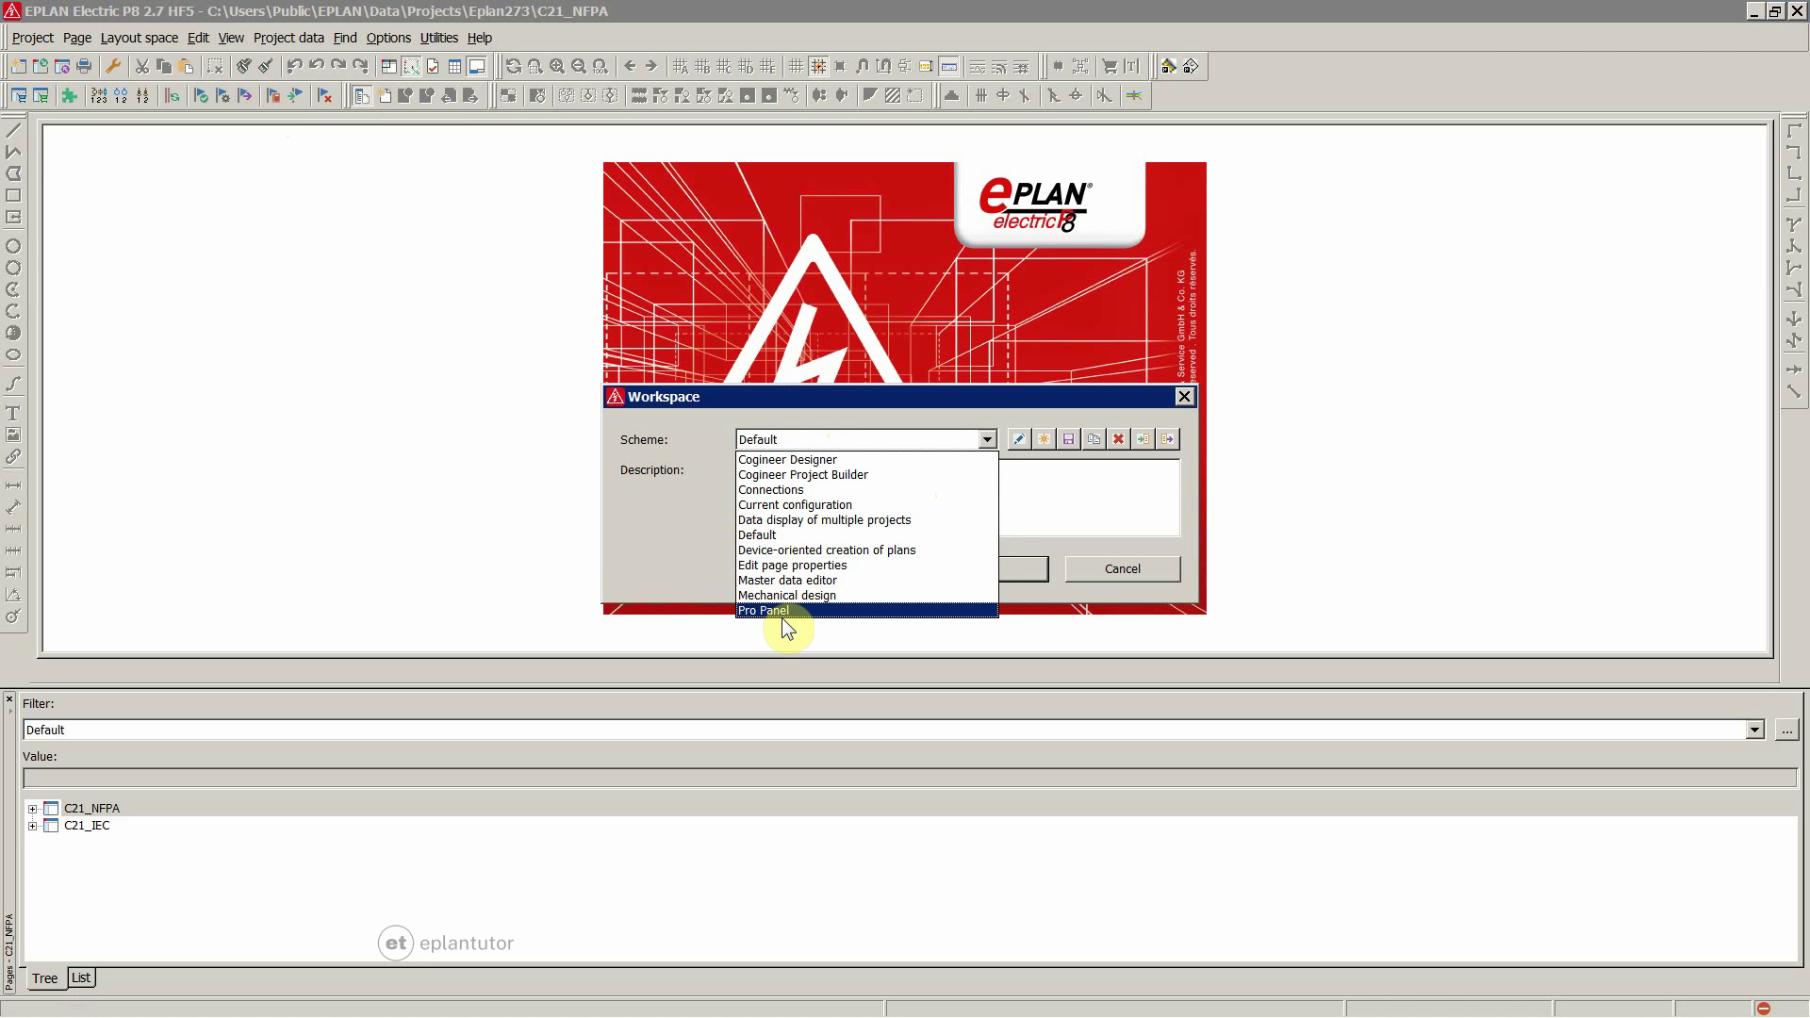
click(762, 538)
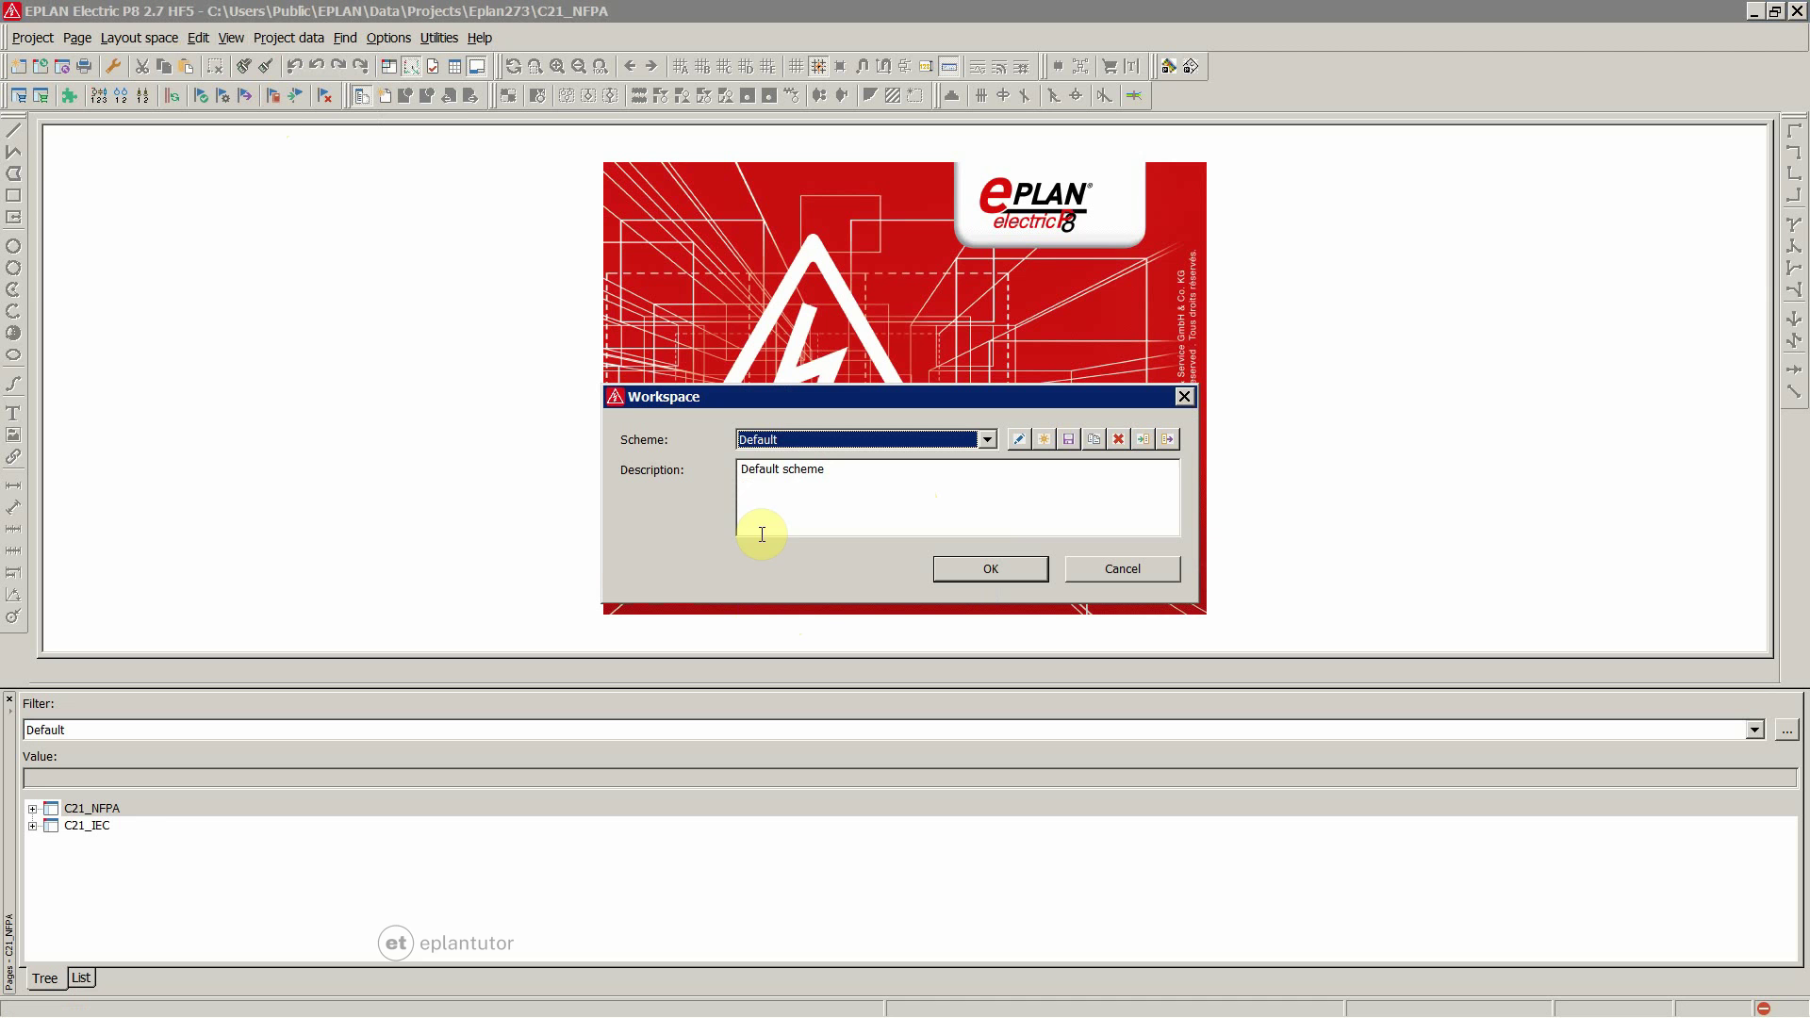
click(994, 570)
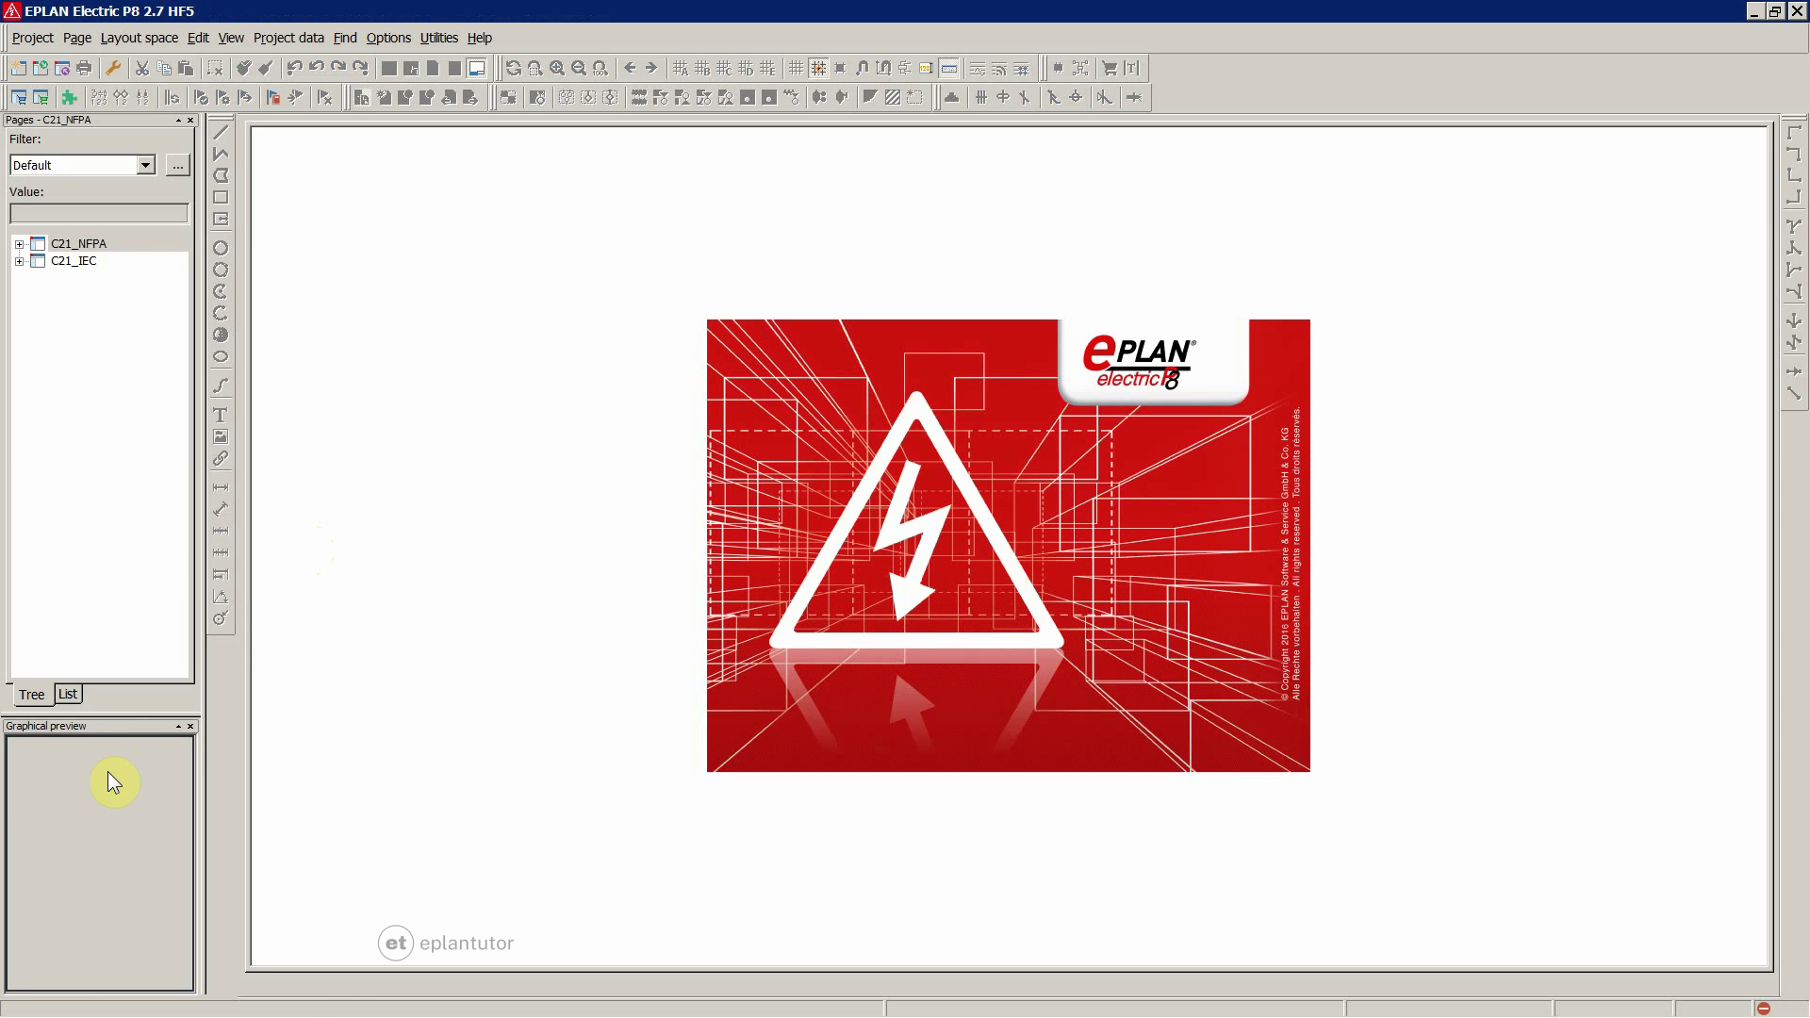
click(191, 727)
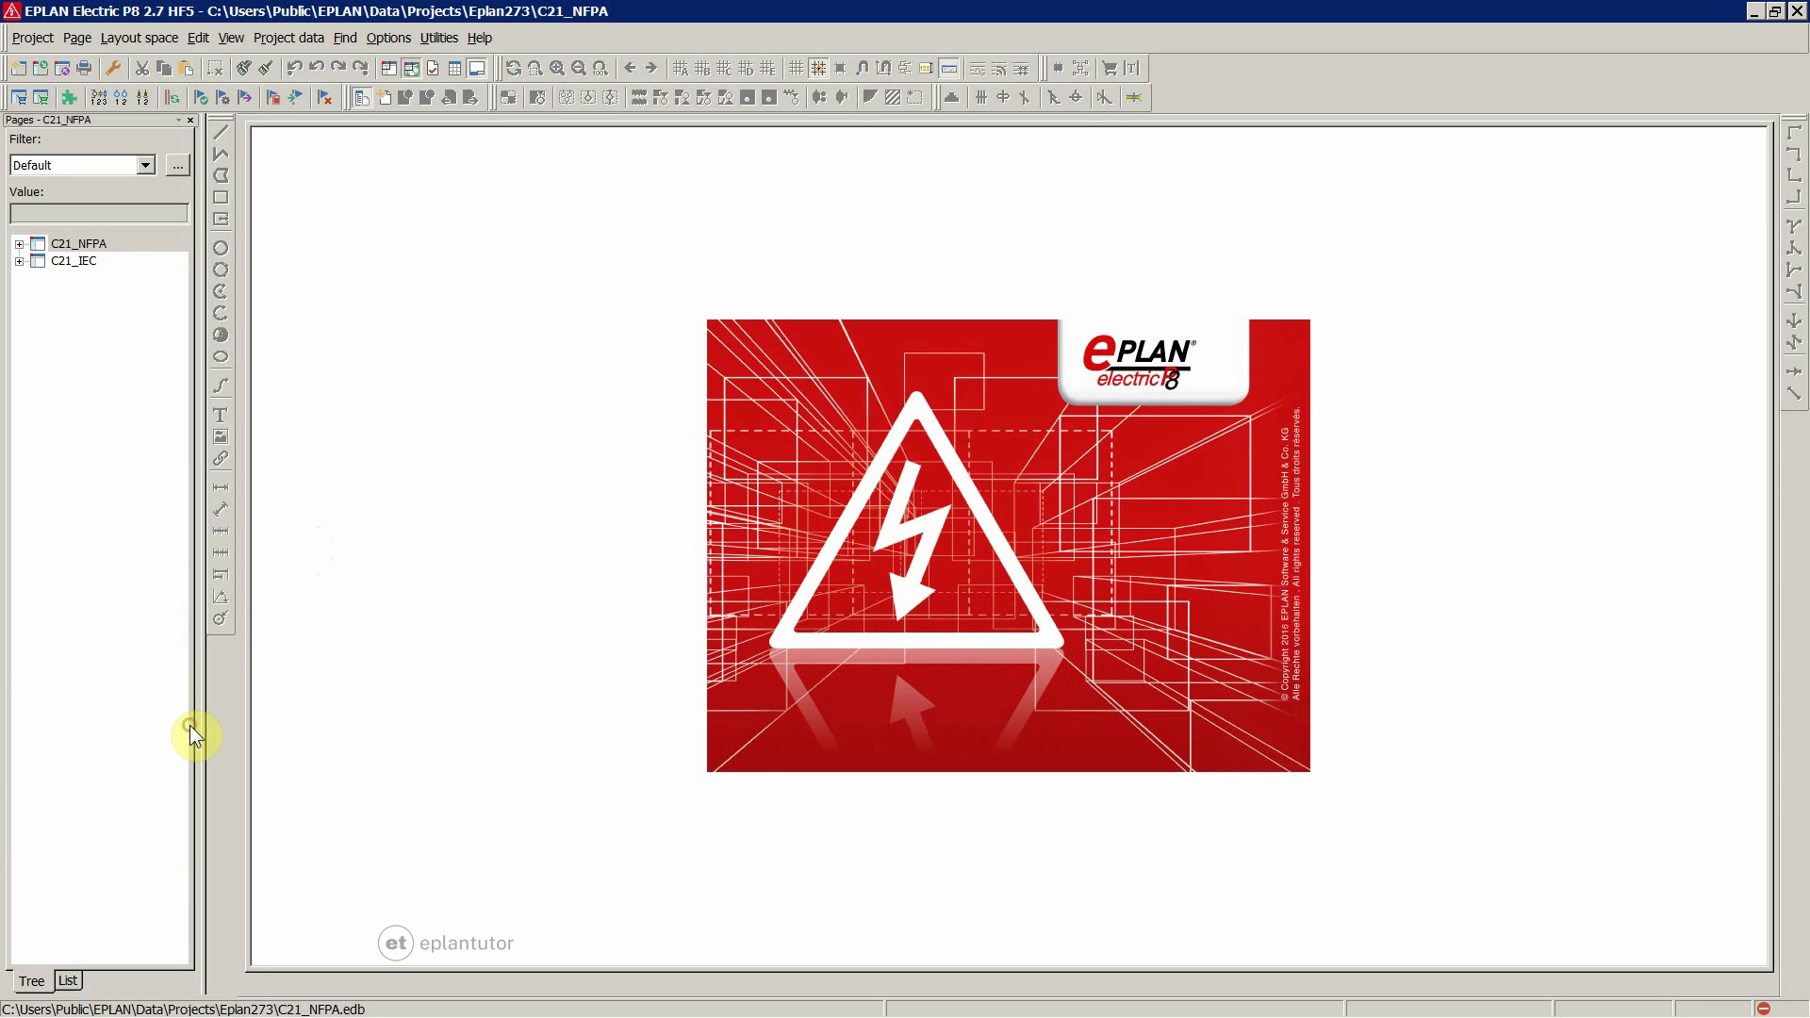
click(85, 243)
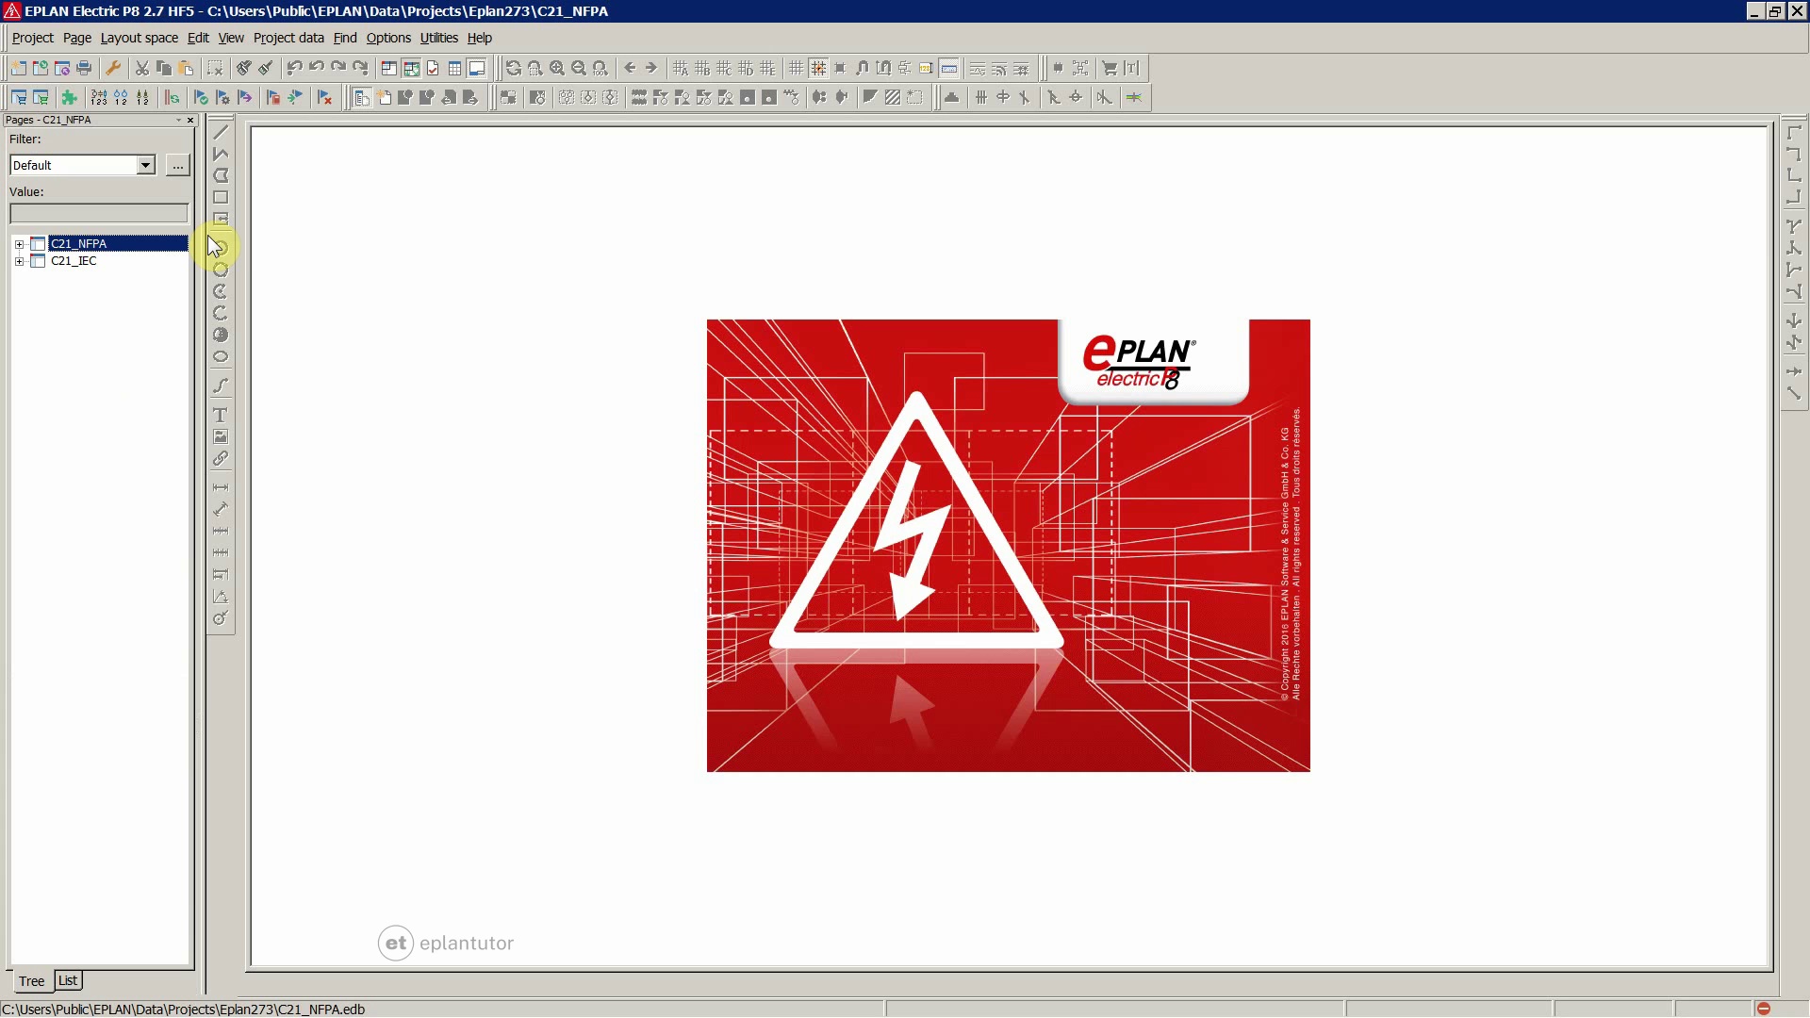
double_click(83, 245)
right_click(81, 247)
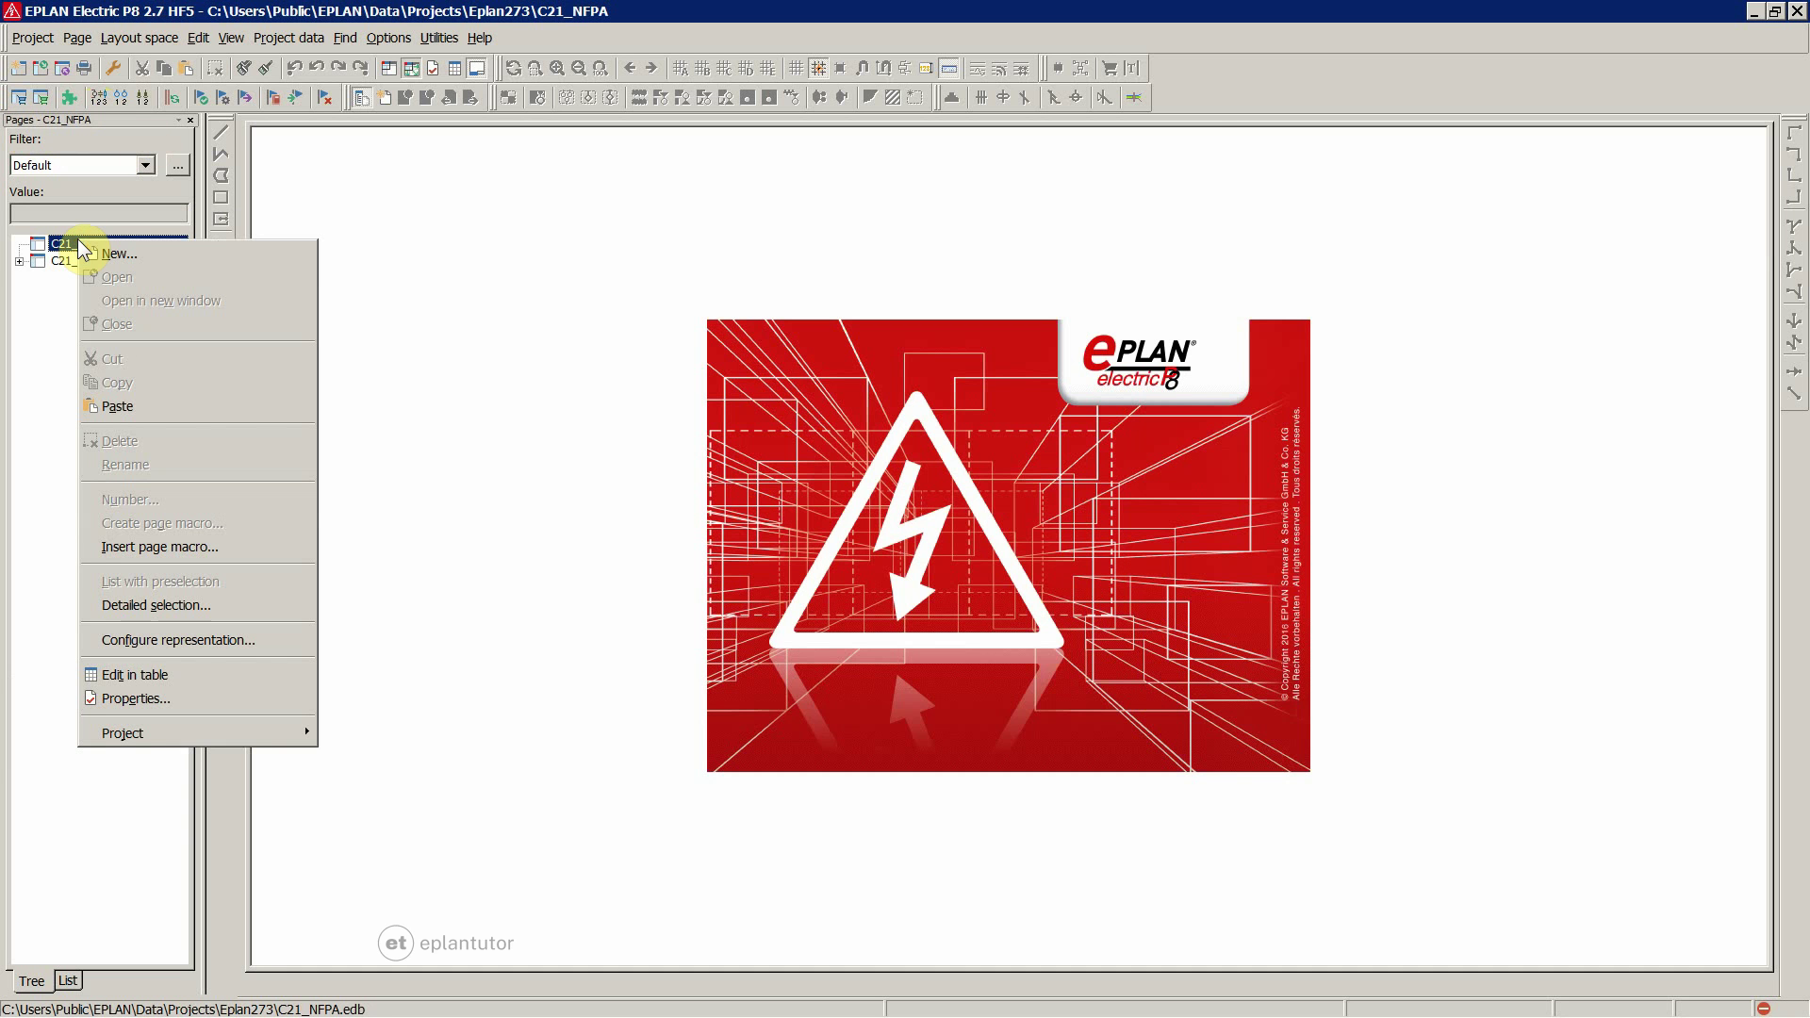
click(119, 251)
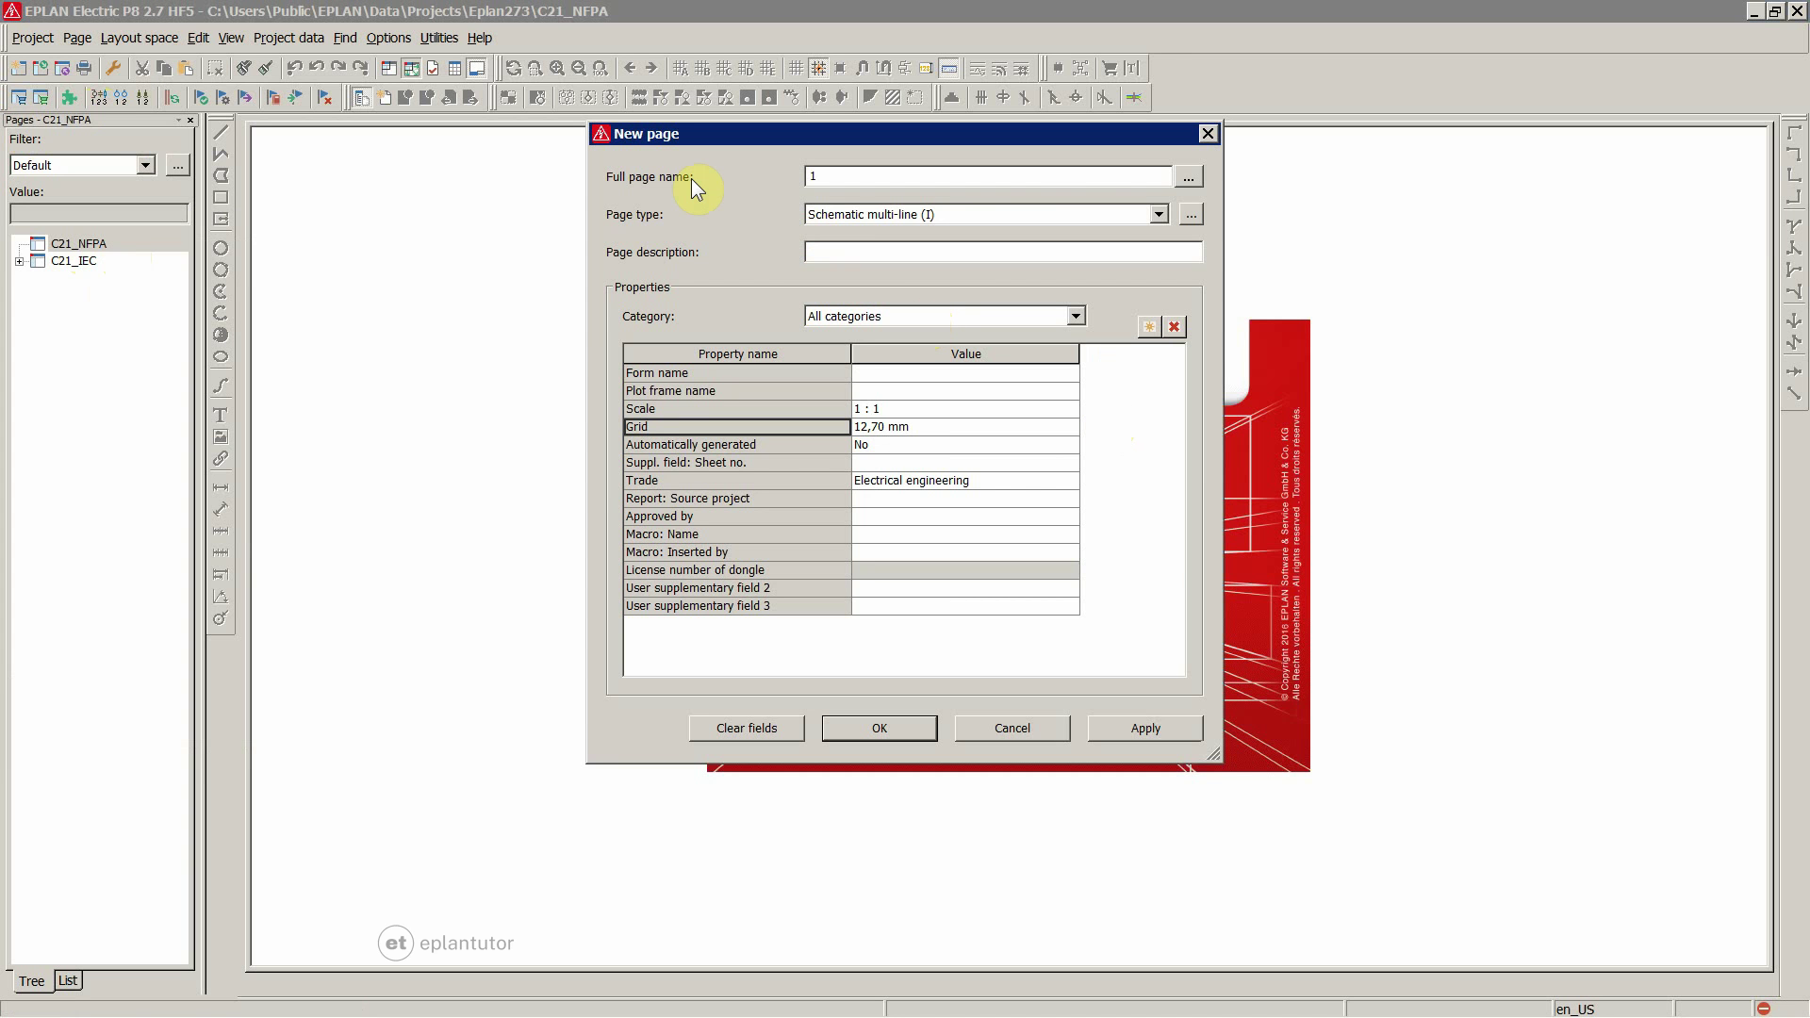
click(844, 178)
click(874, 728)
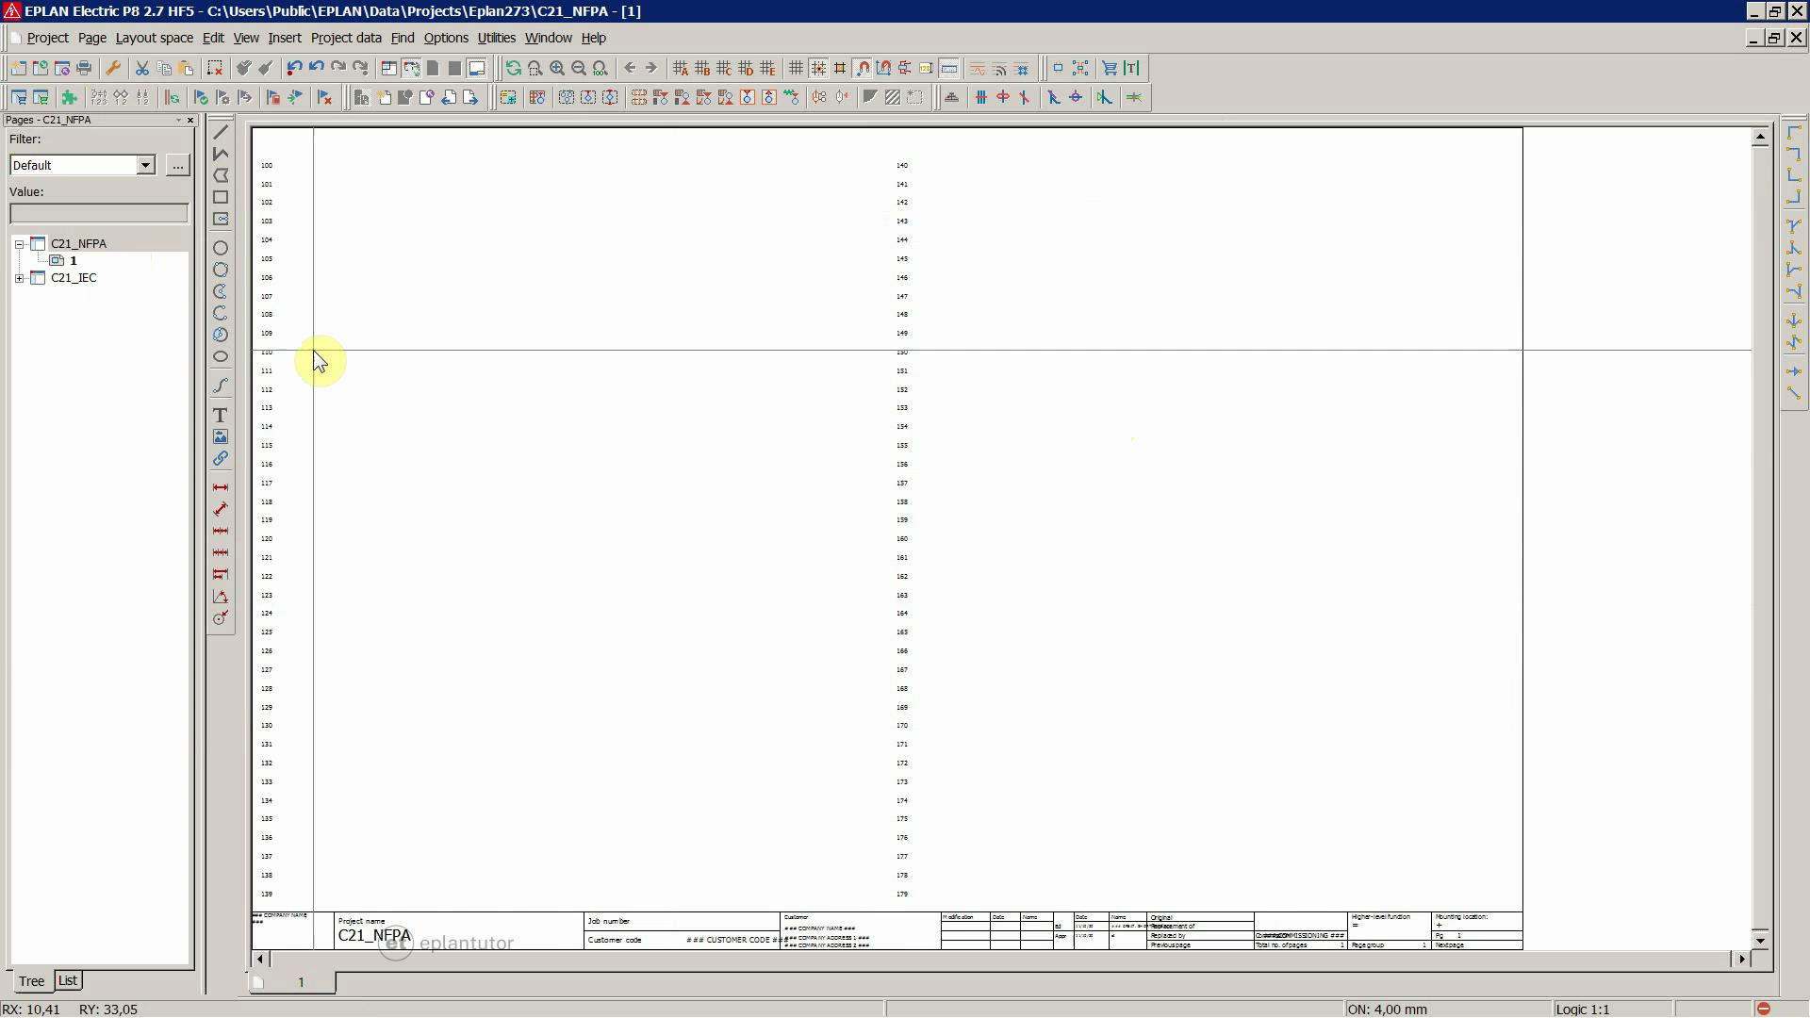
click(68, 261)
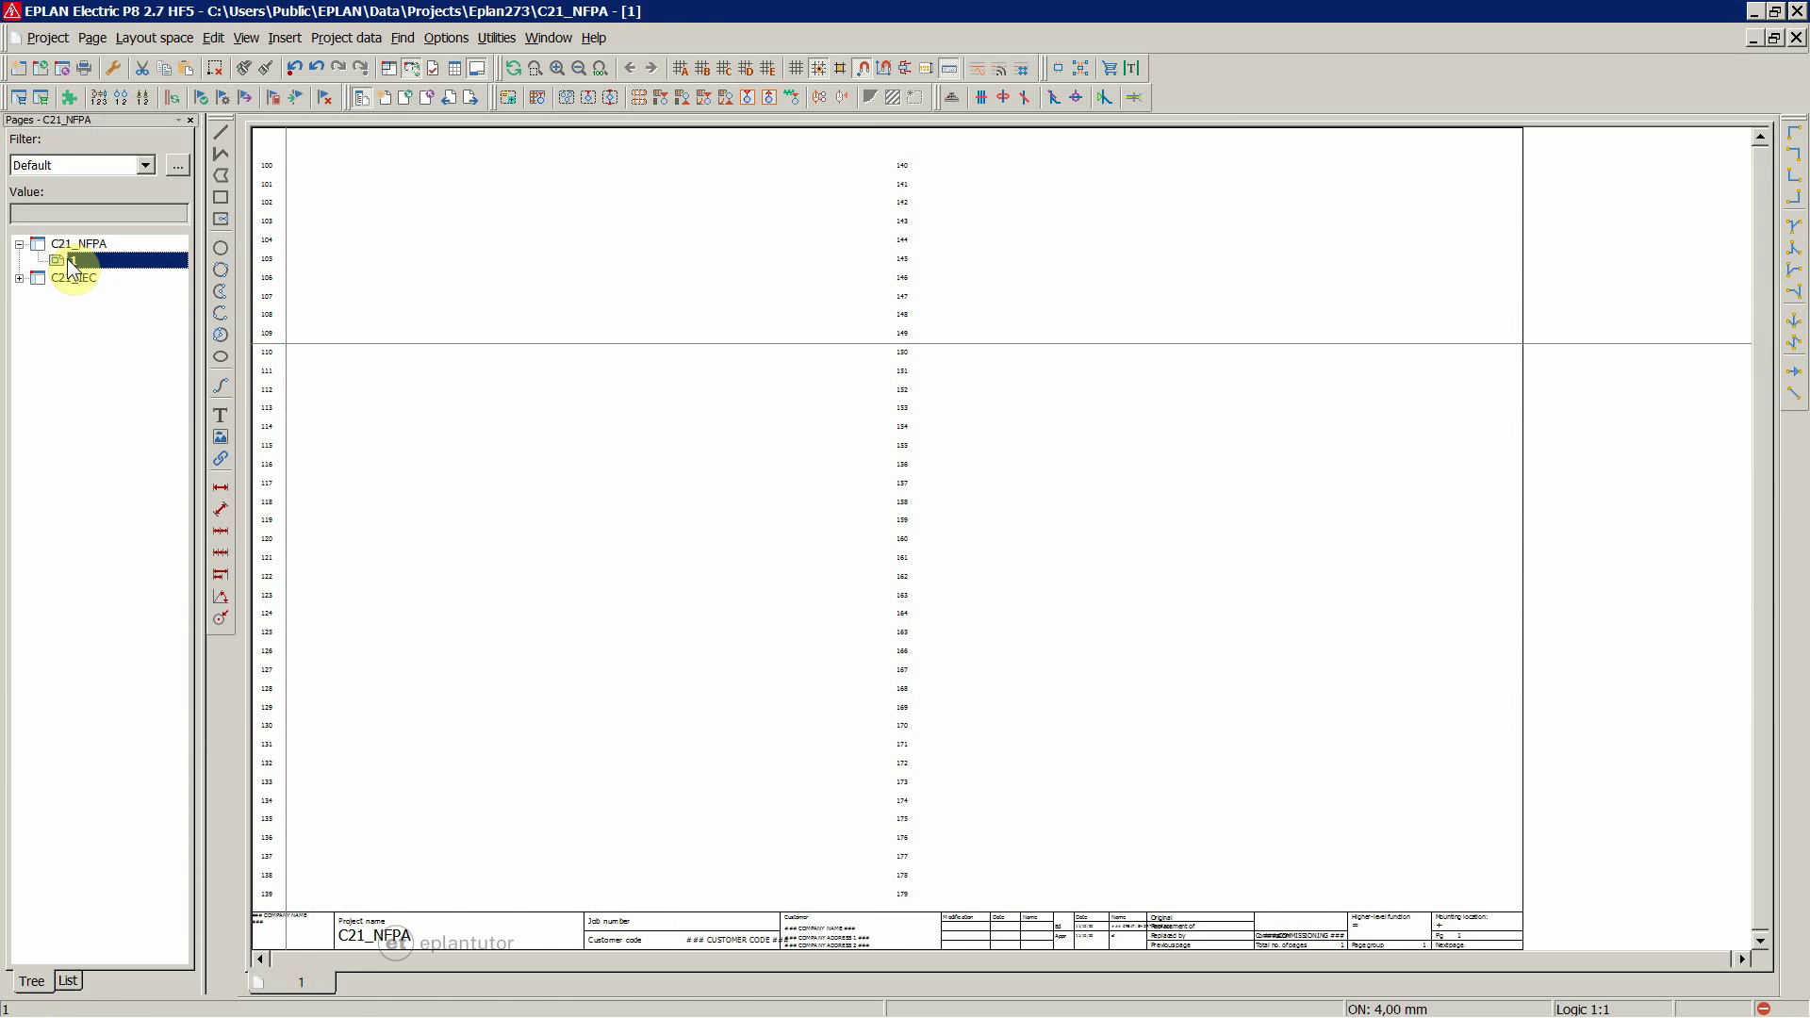
scroll(922, 382, down, 1)
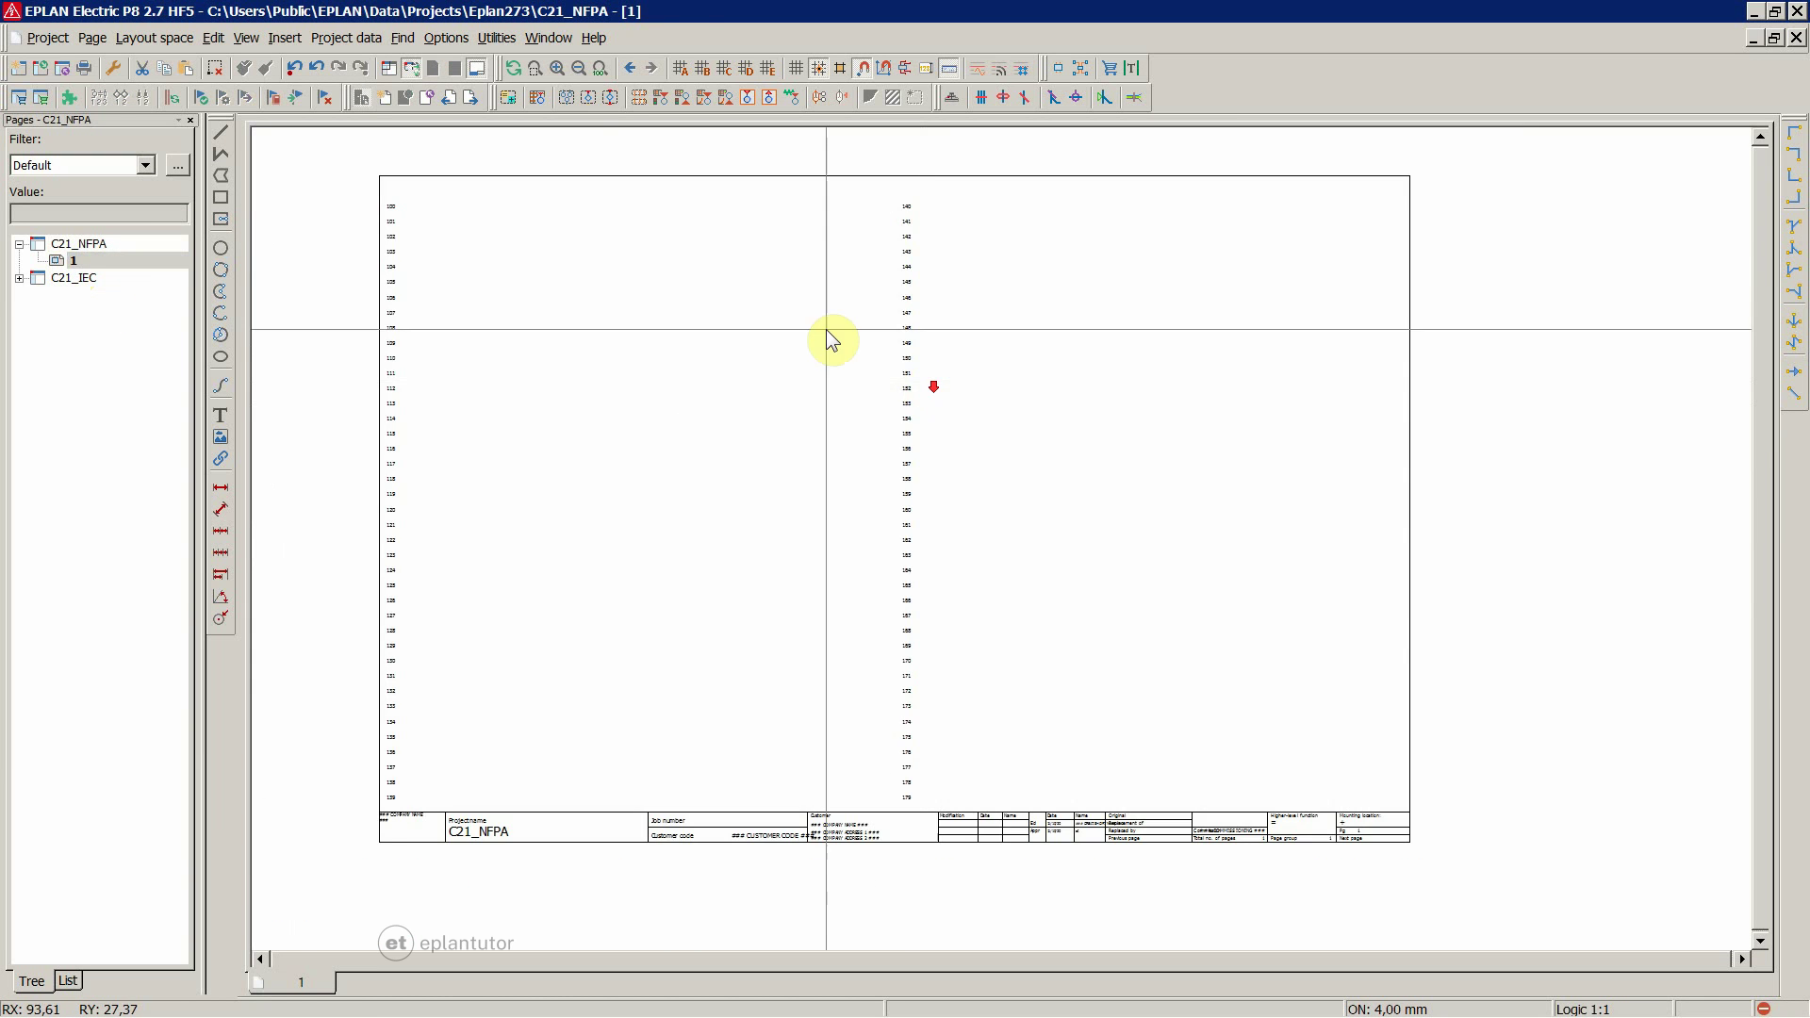
scroll(654, 230, up, 1)
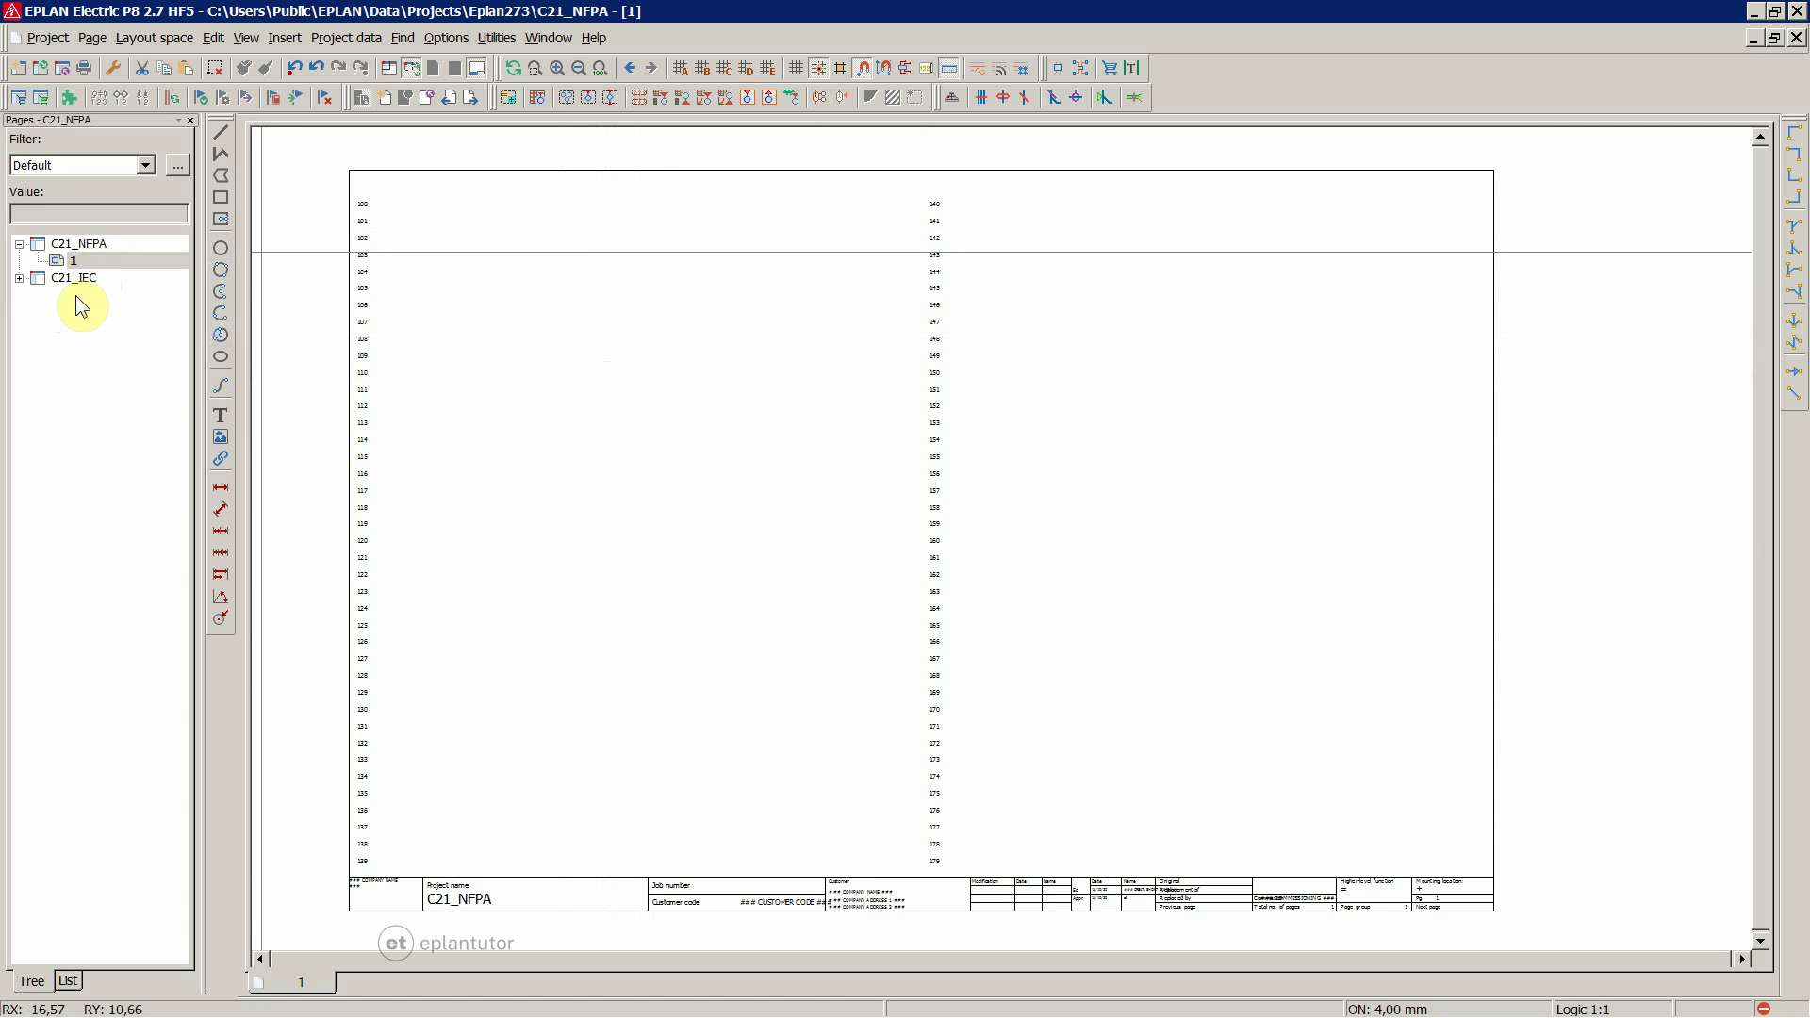
Create new pages 2 through 12 after page 1 of C21_NFPA, ending on page 12
right_click(64, 256)
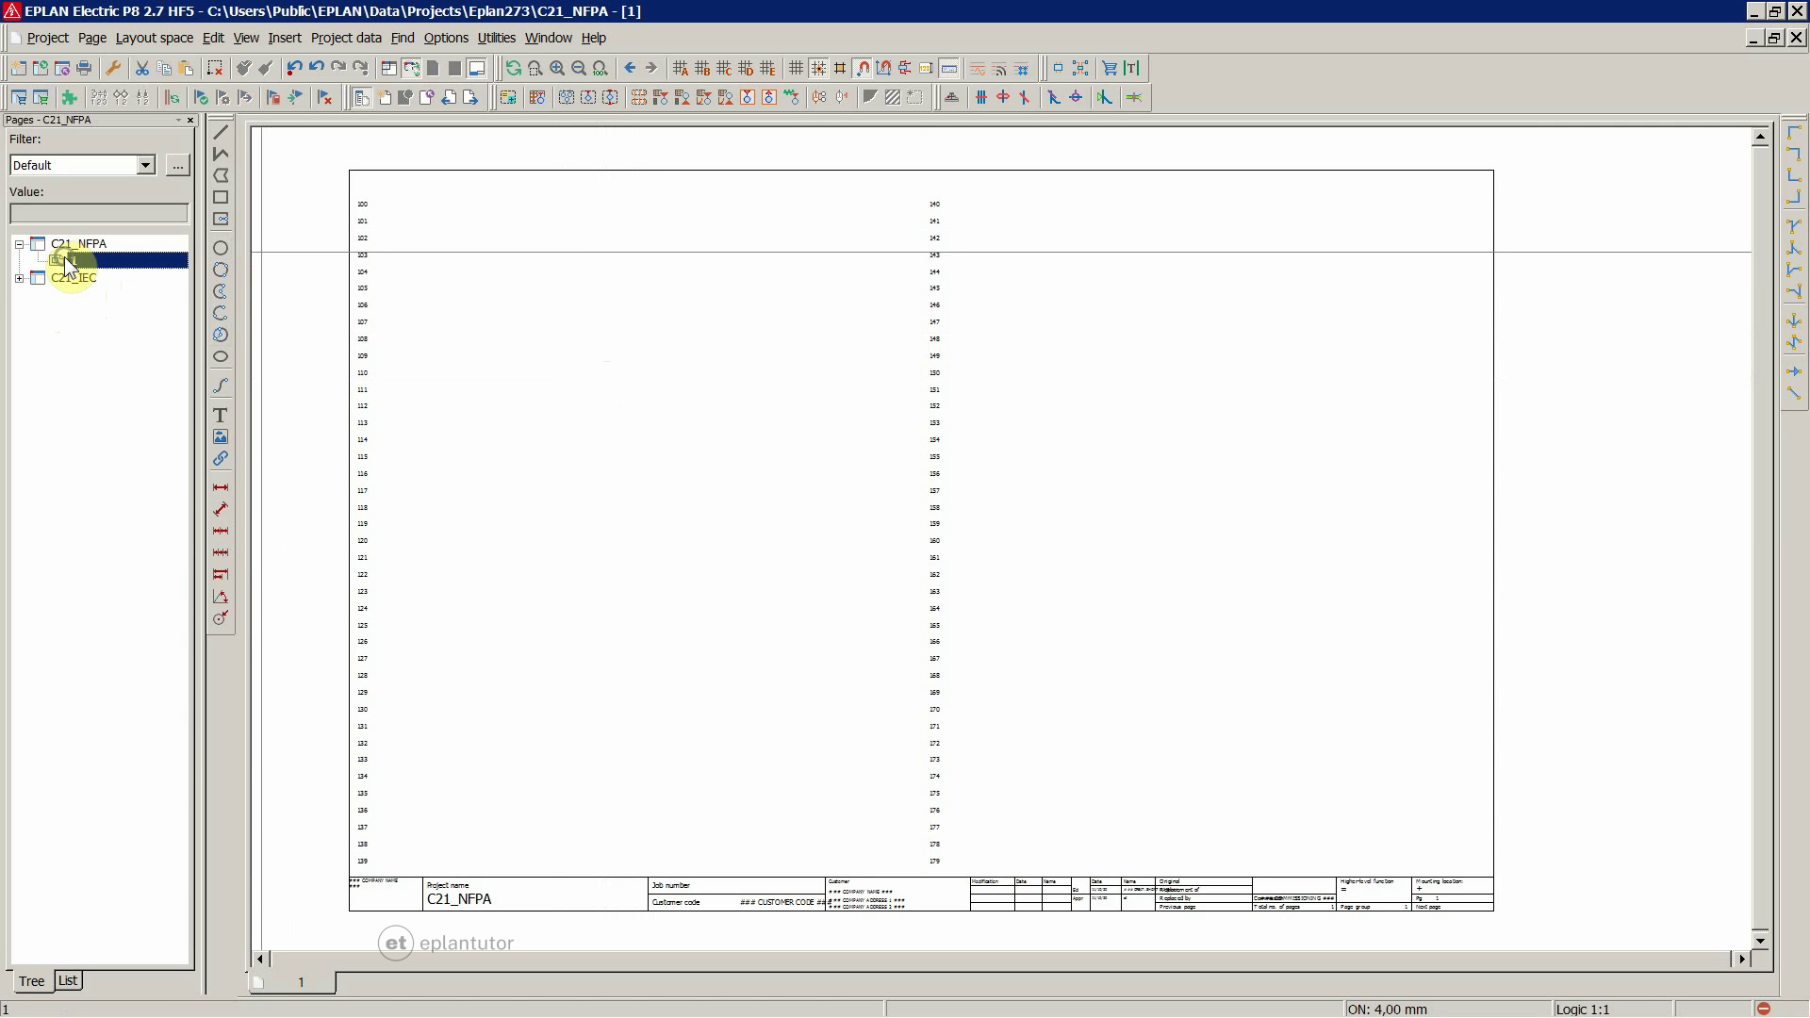
click(104, 273)
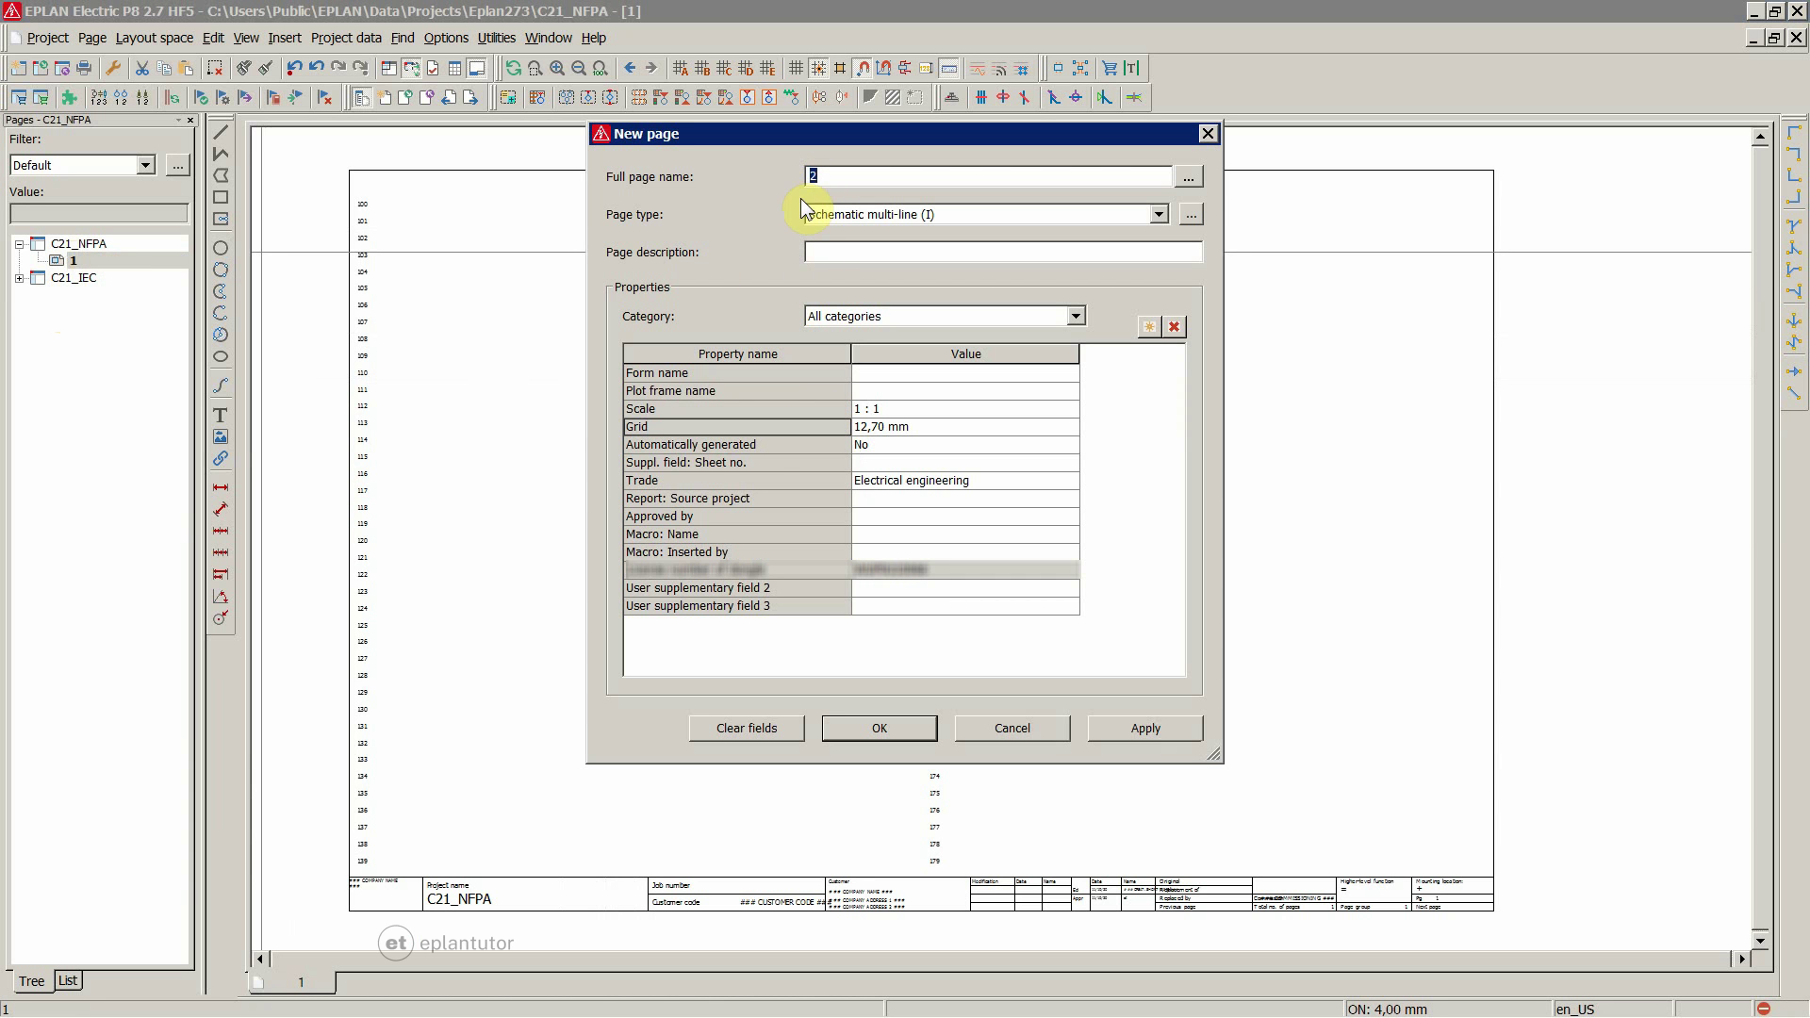
click(1142, 728)
click(1143, 728)
click(1143, 728)
click(1143, 728)
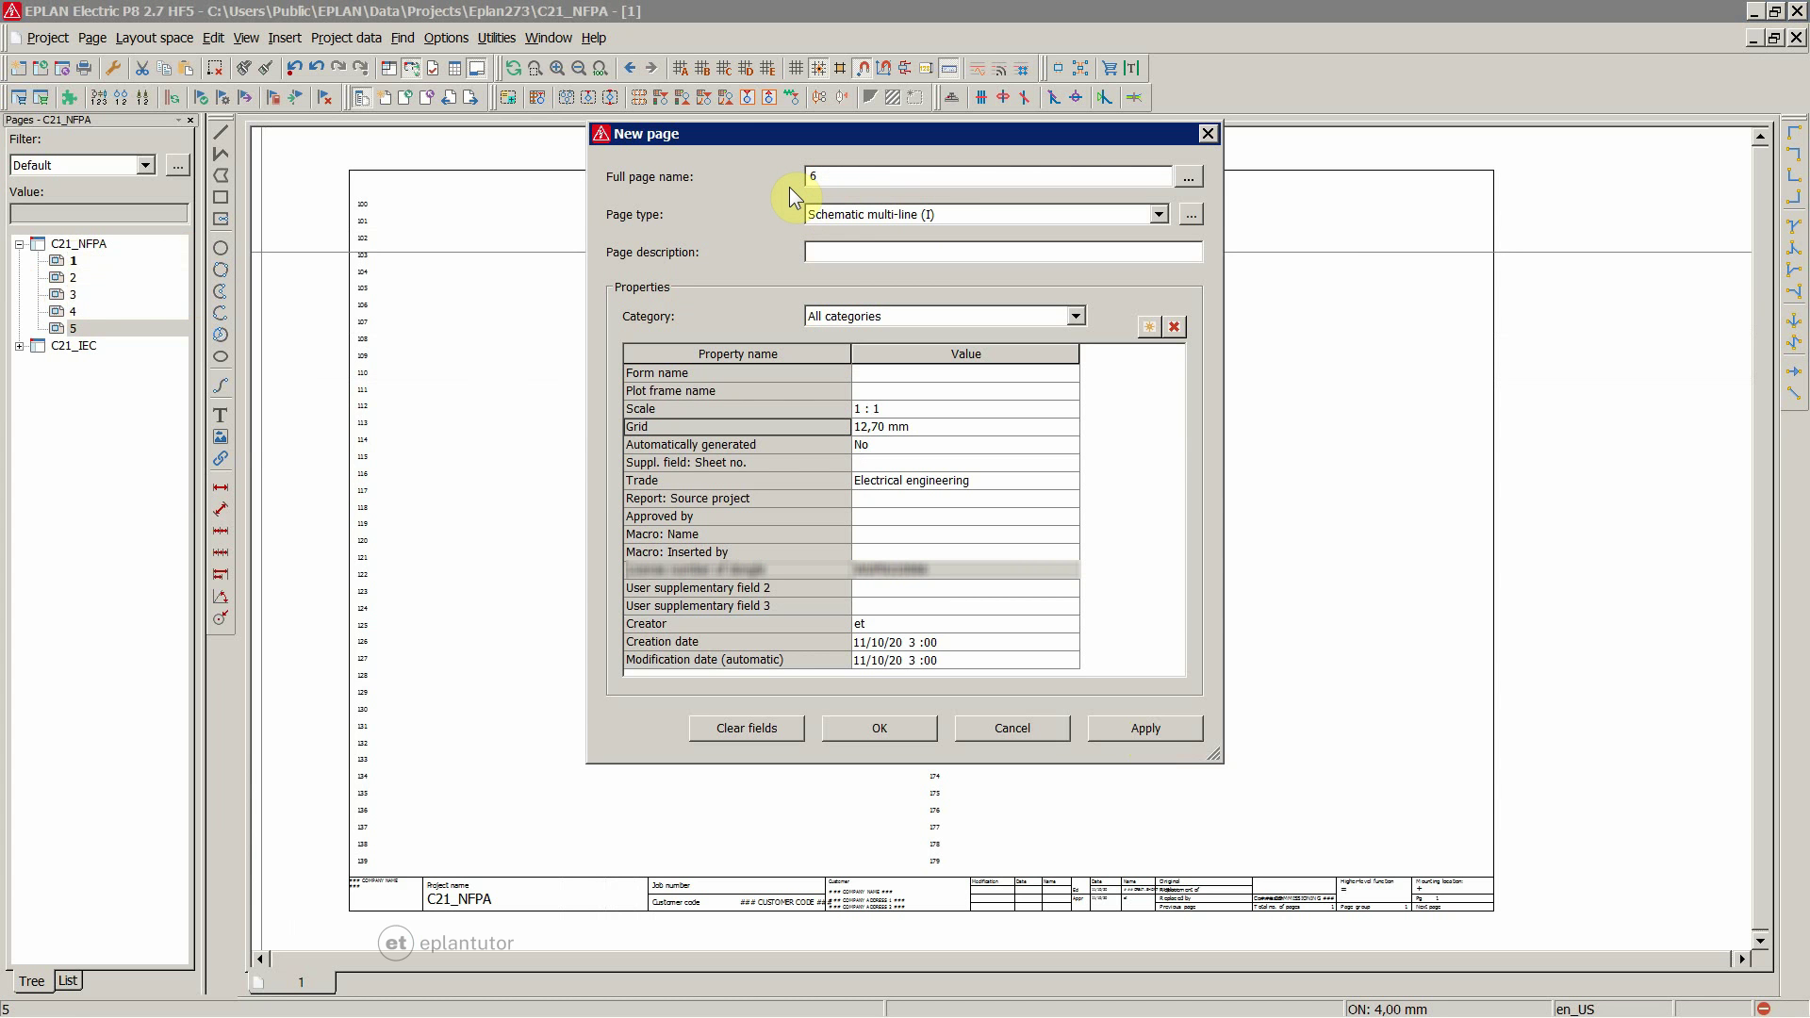
click(1147, 732)
click(1146, 732)
click(1146, 732)
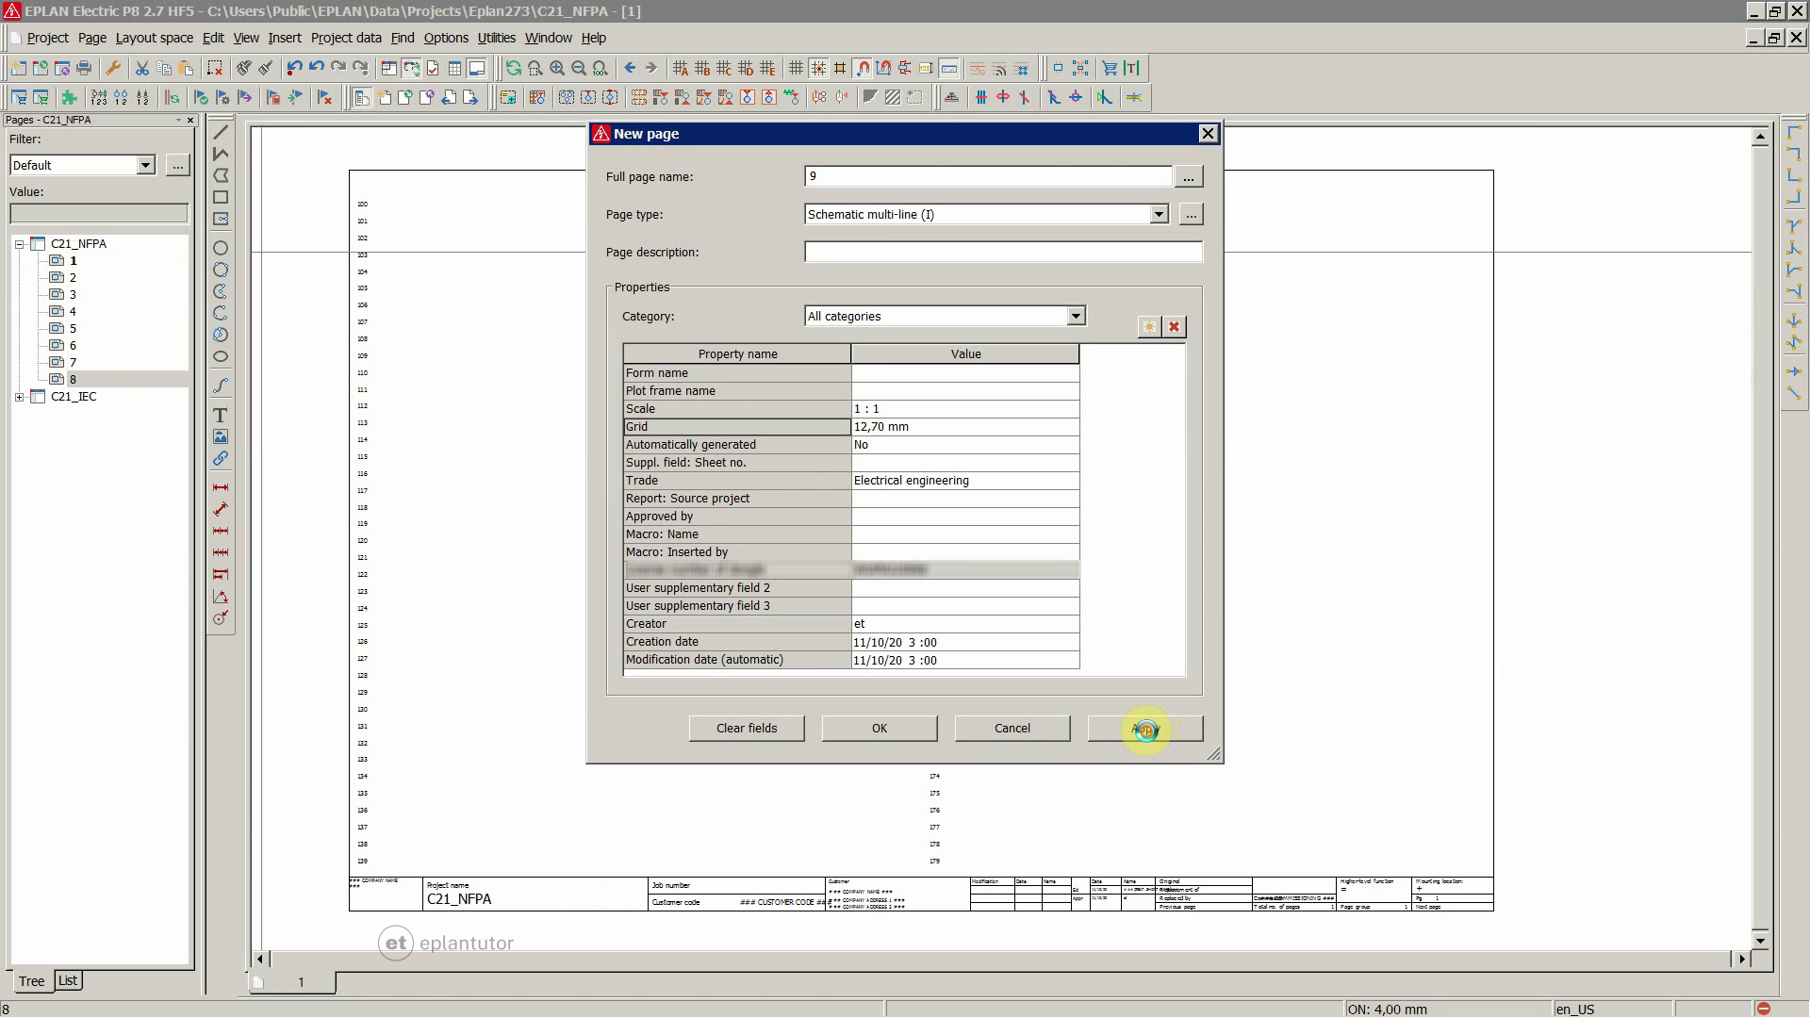
click(1147, 731)
click(1146, 732)
click(1146, 731)
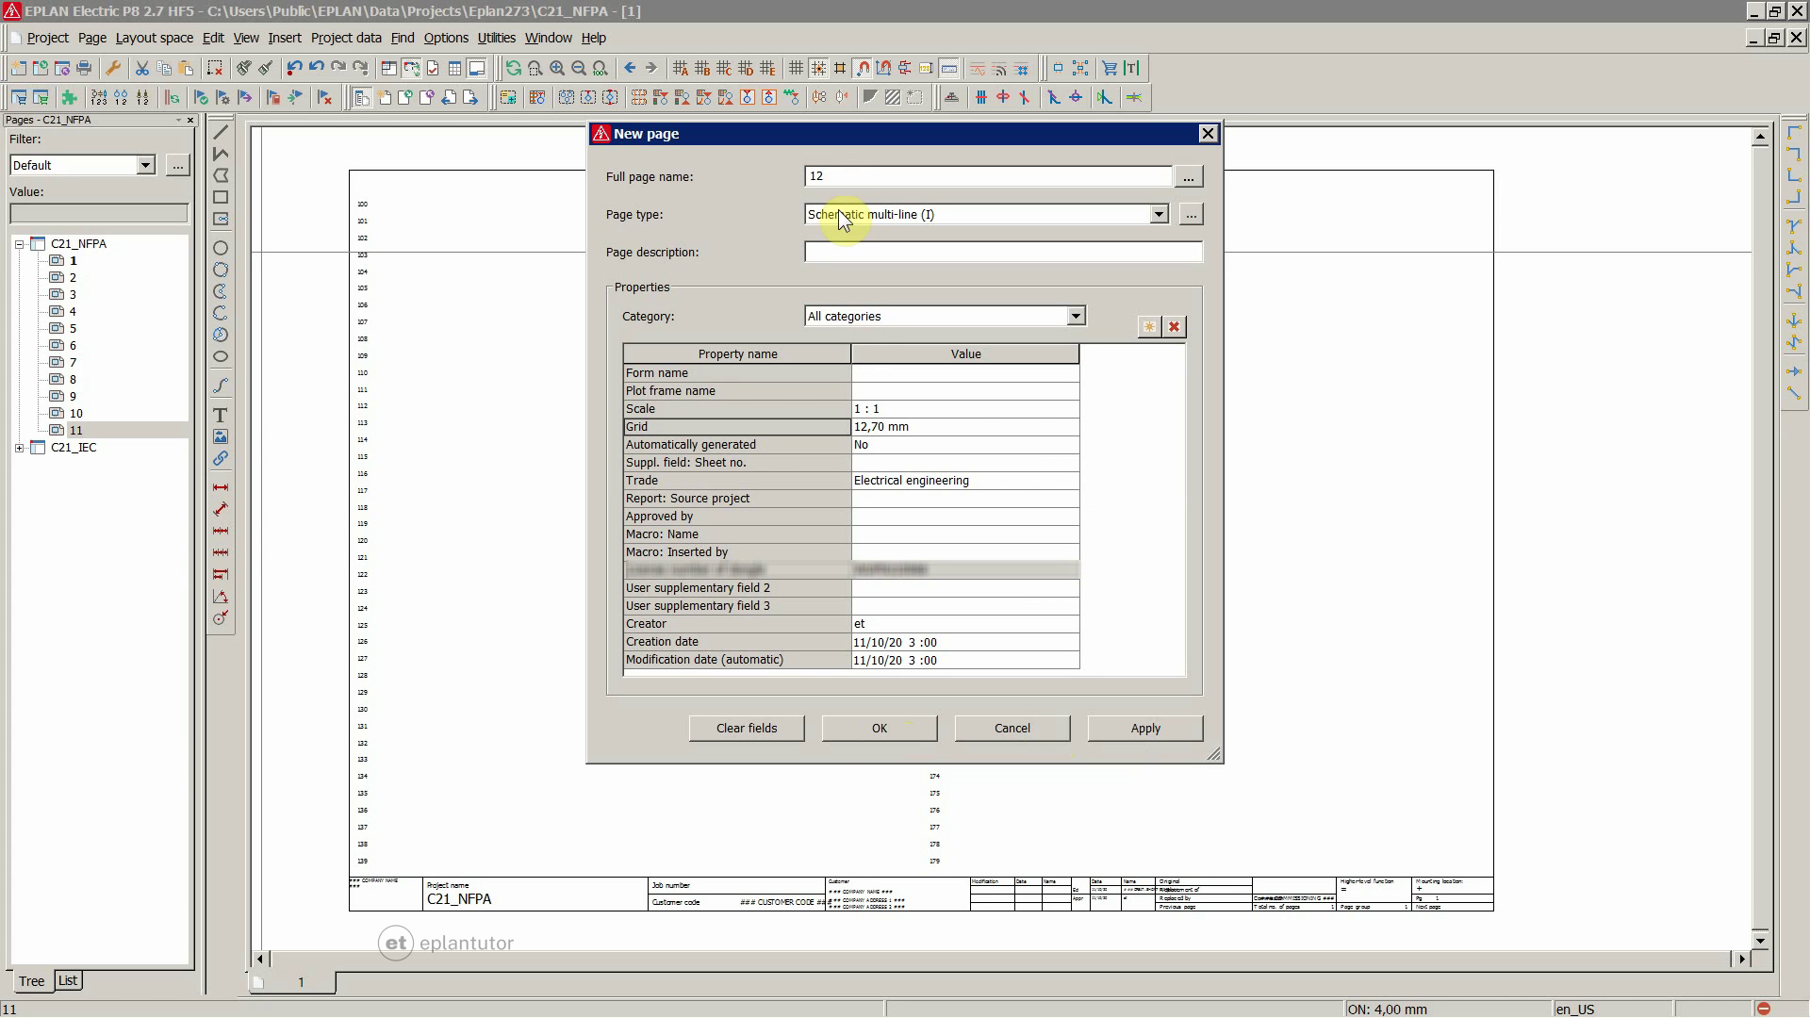
click(818, 177)
click(879, 728)
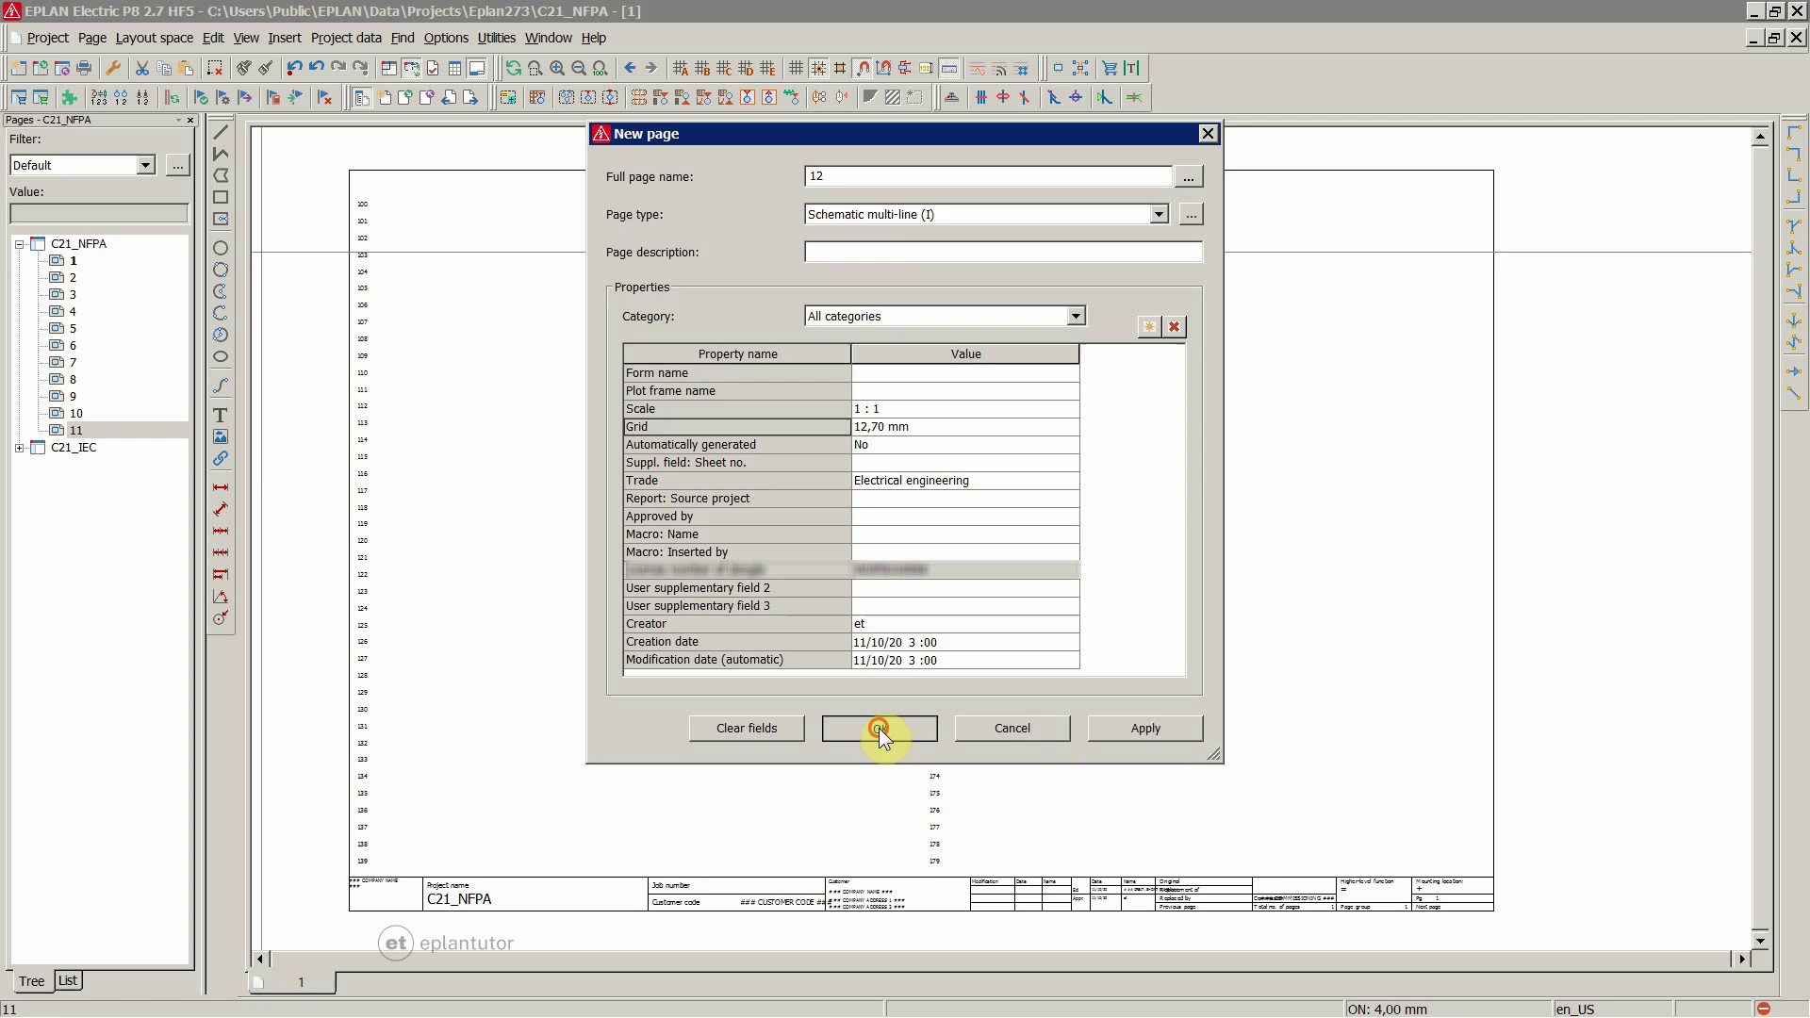
click(77, 449)
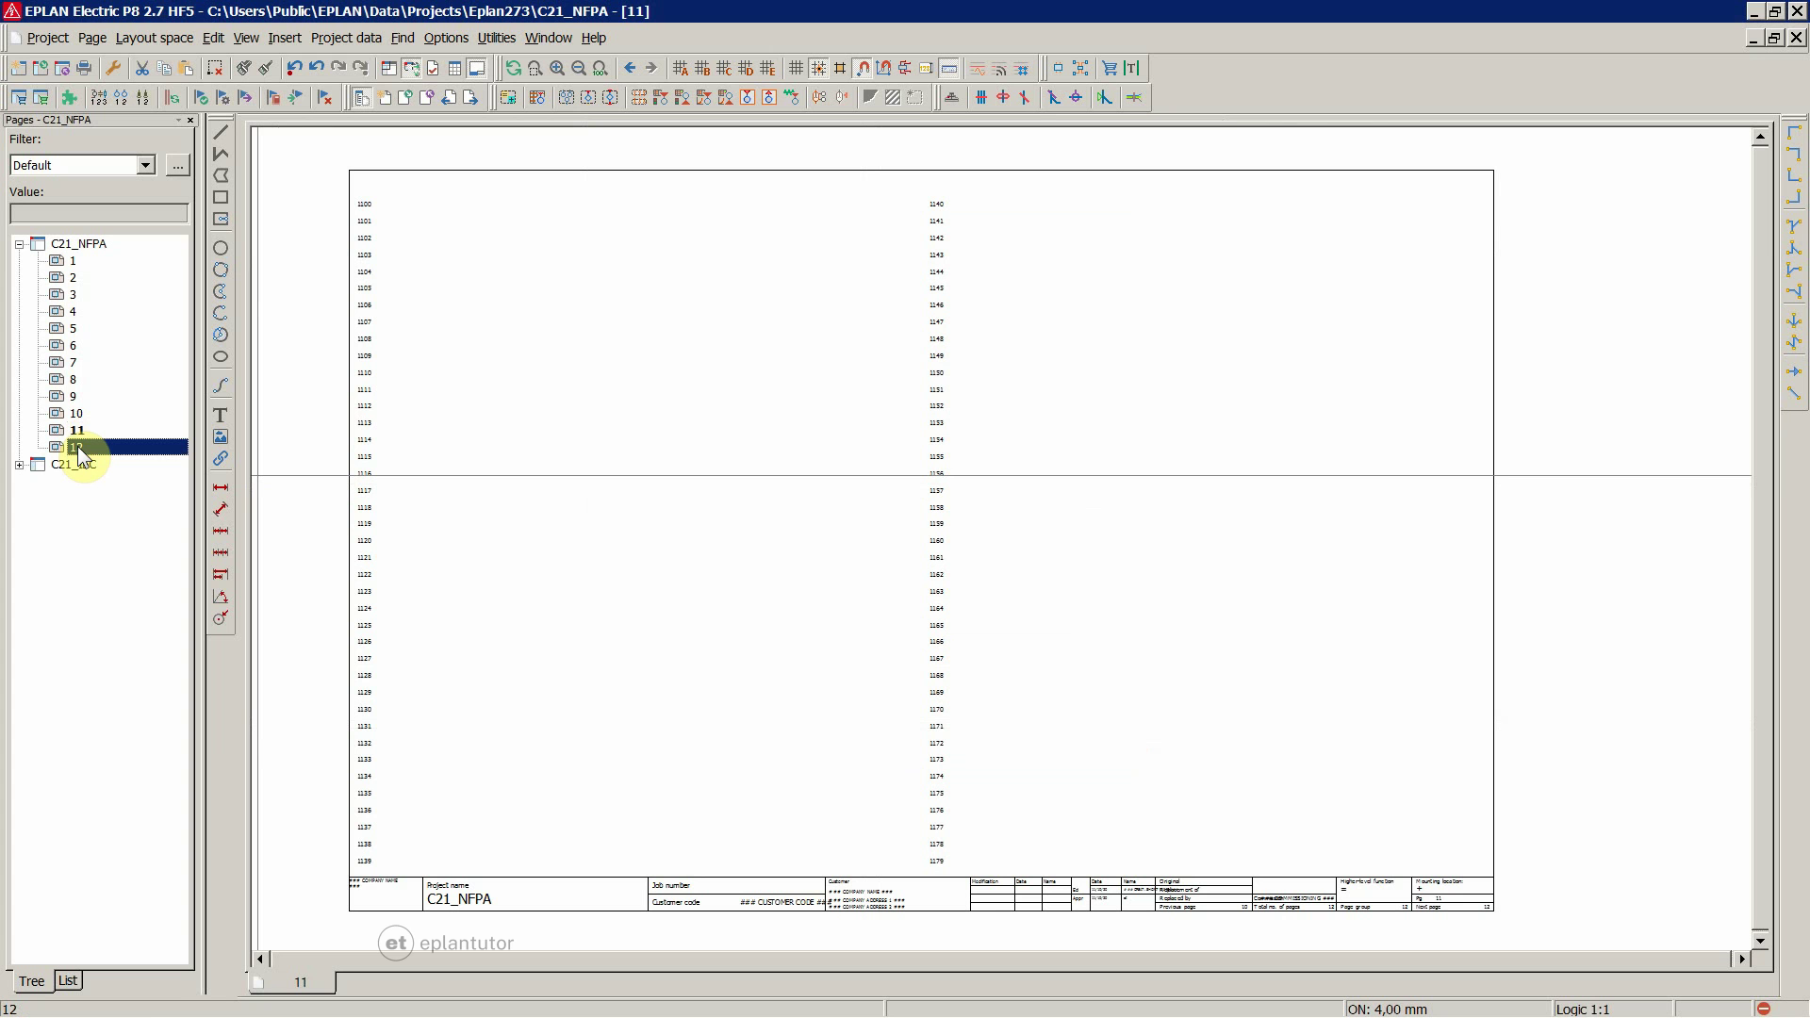
Delete pages 4–12 from C21_NFPA with Yes to all, then open page 1
click(75, 313)
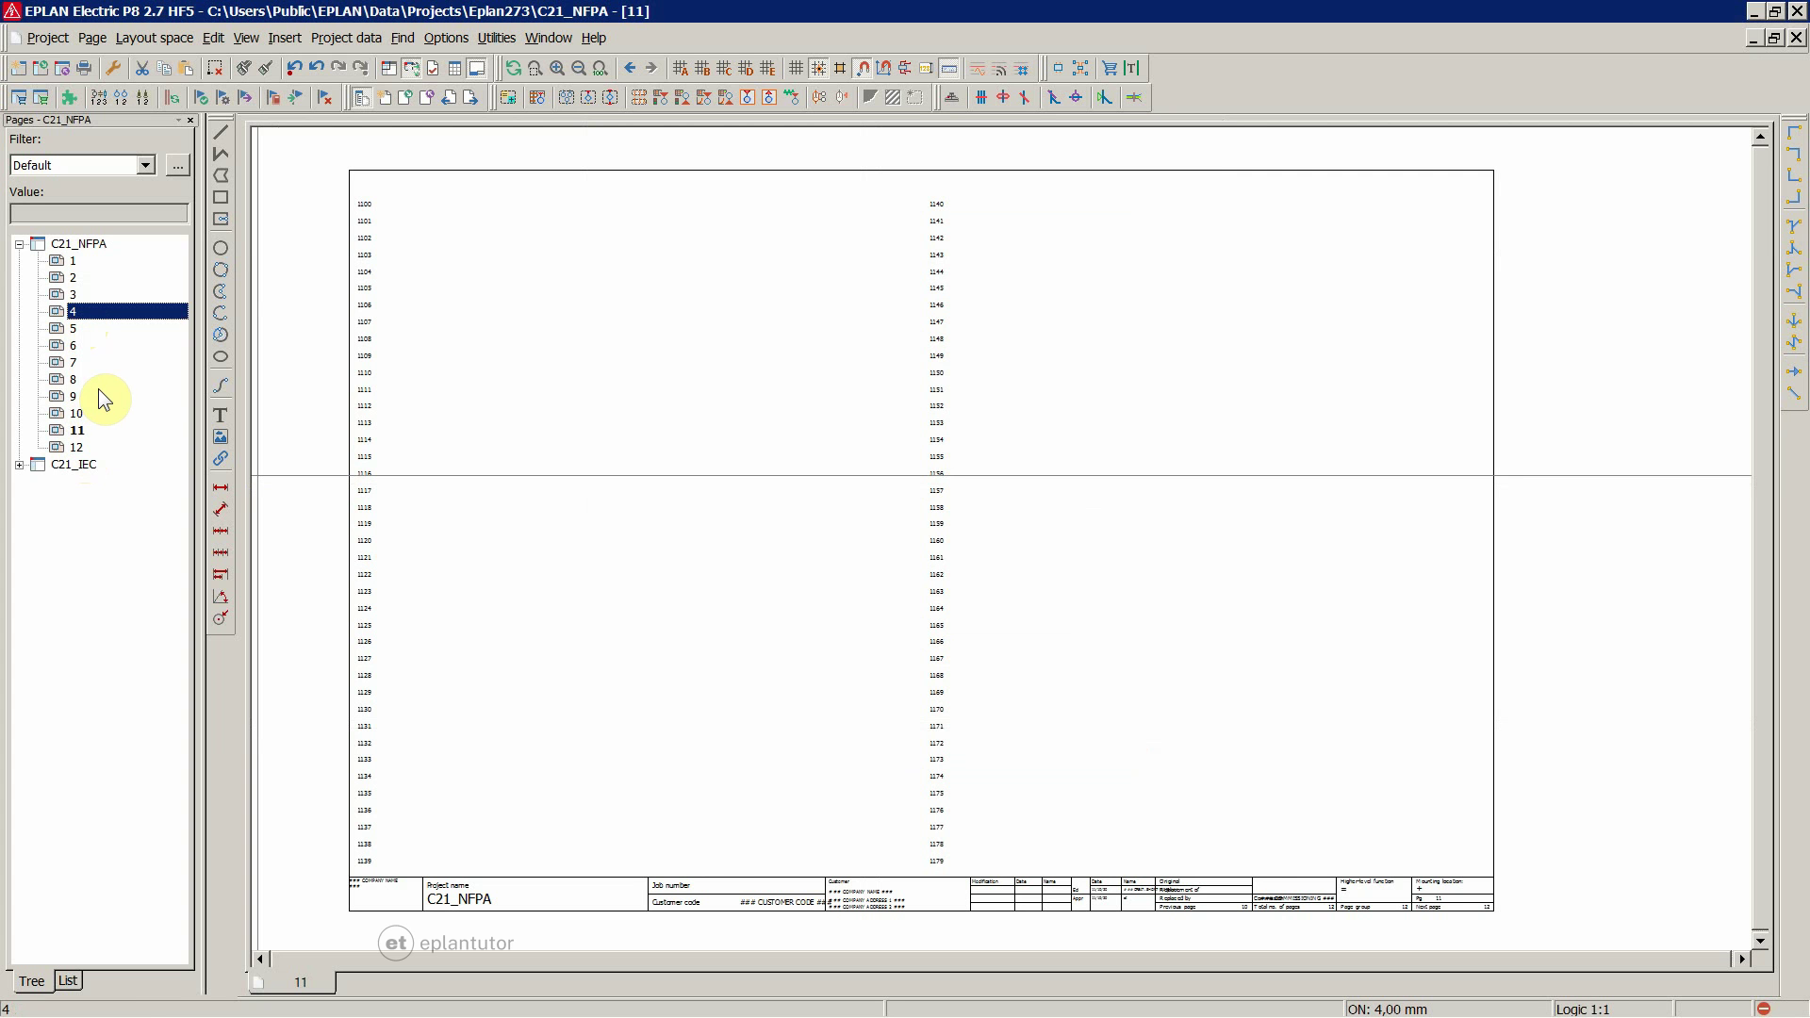
shift+click(83, 445)
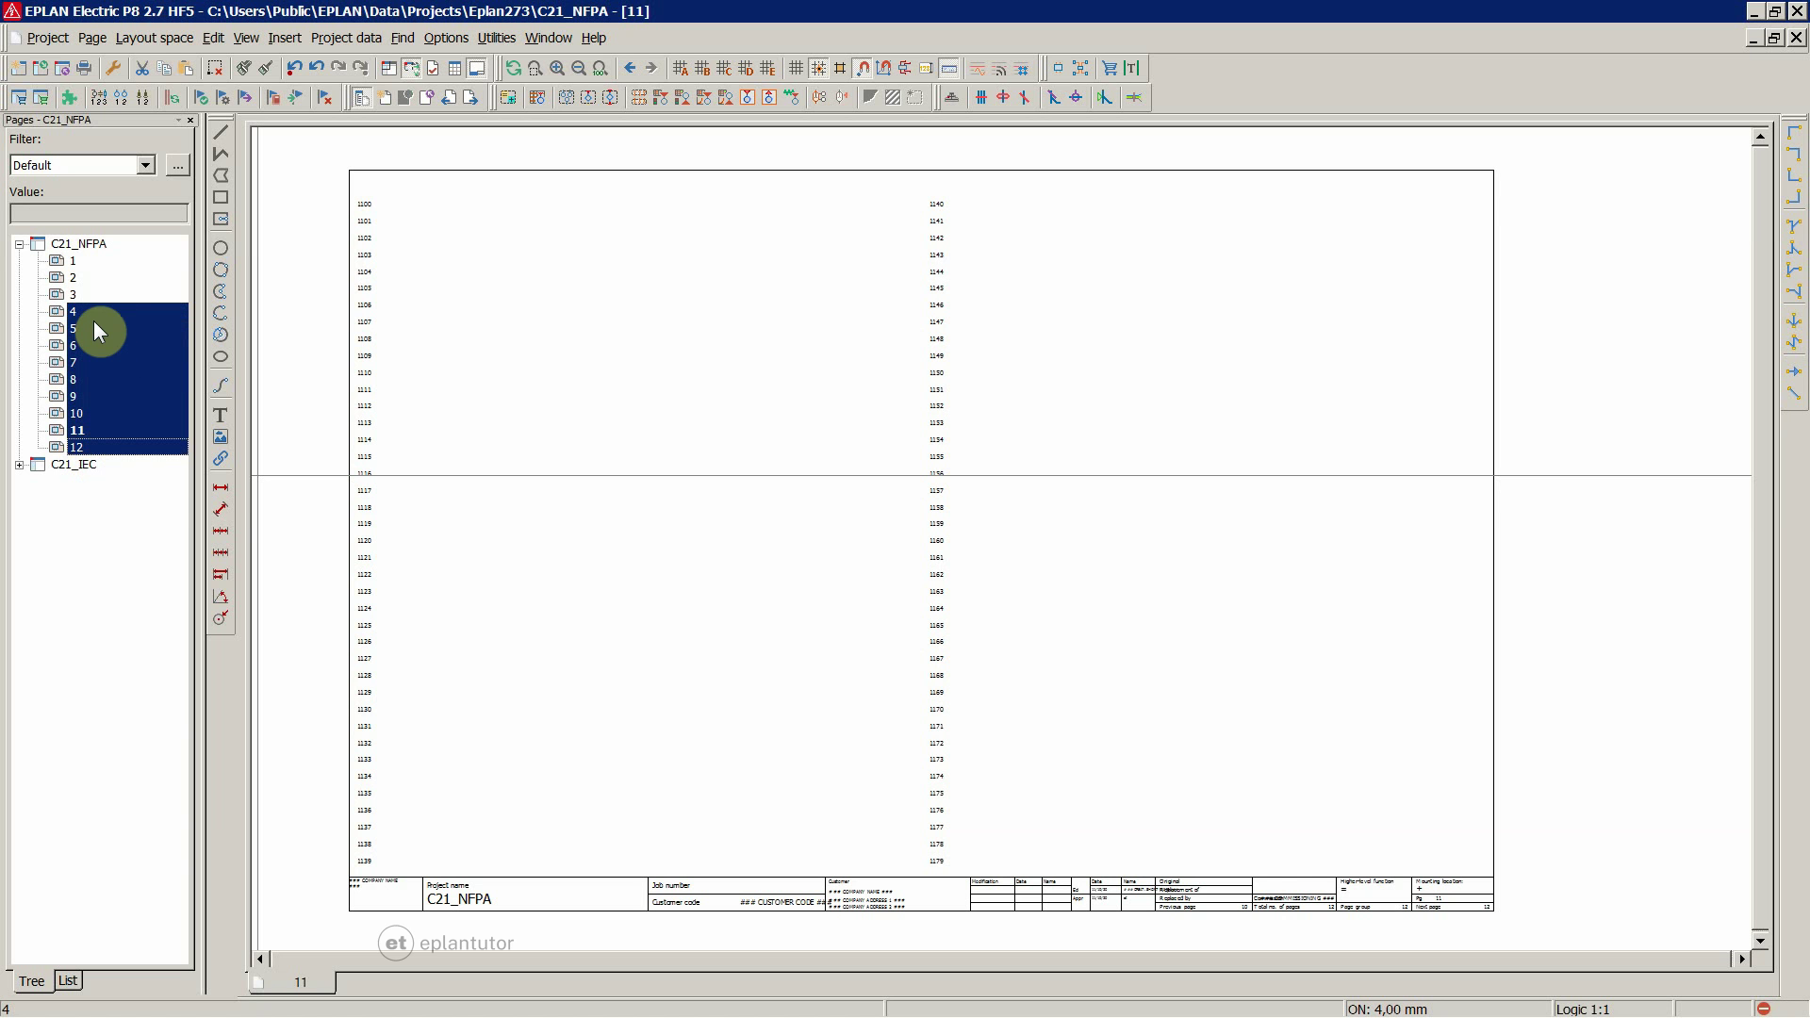
key(Delete)
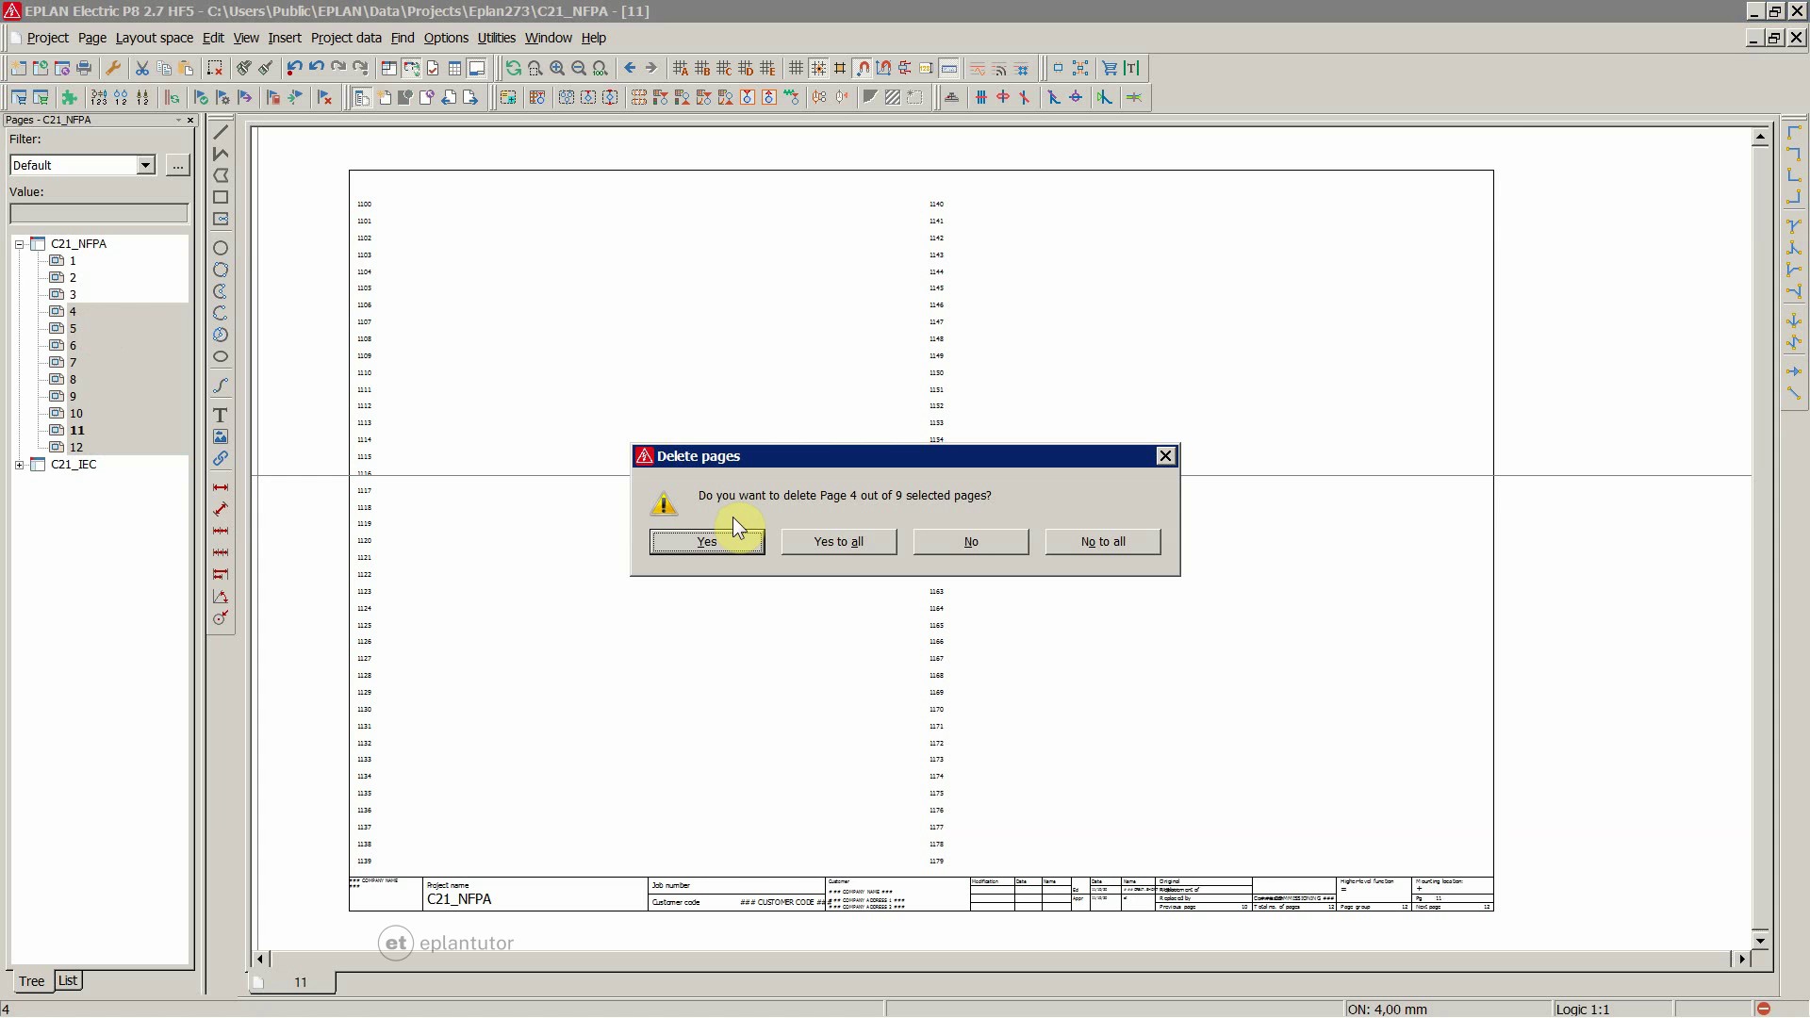
click(833, 540)
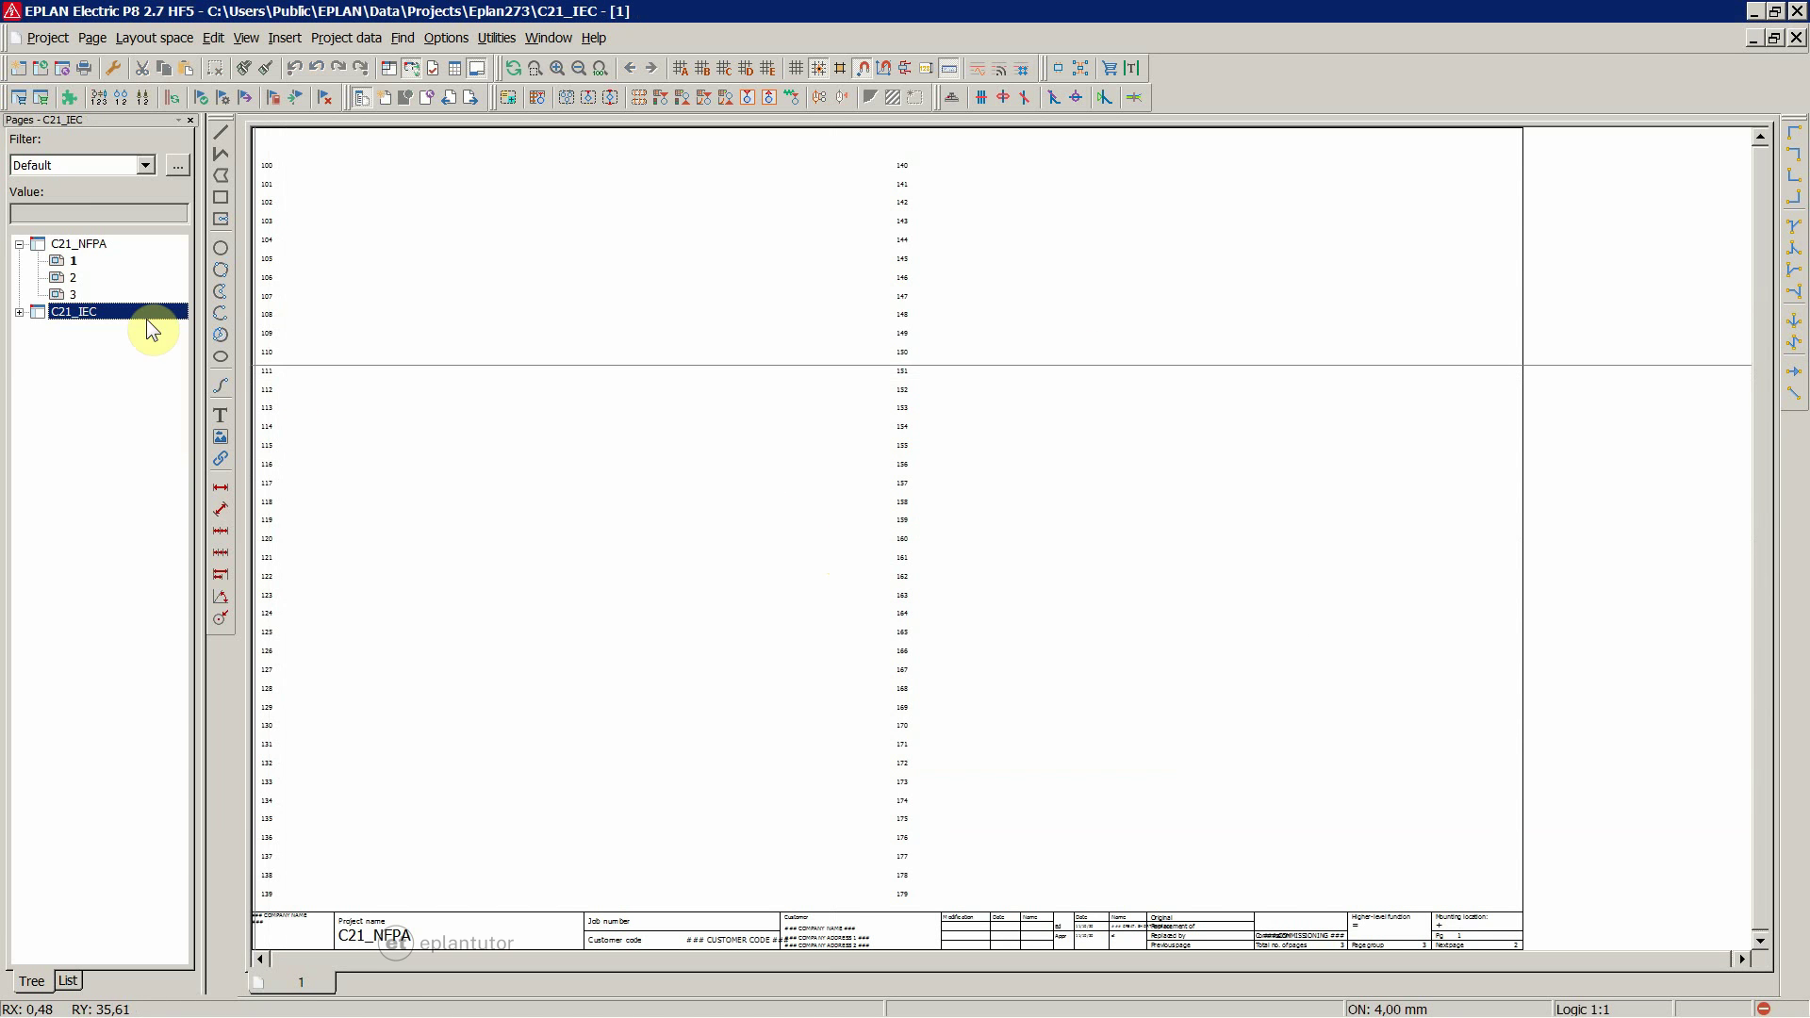
double_click(69, 256)
click(62, 294)
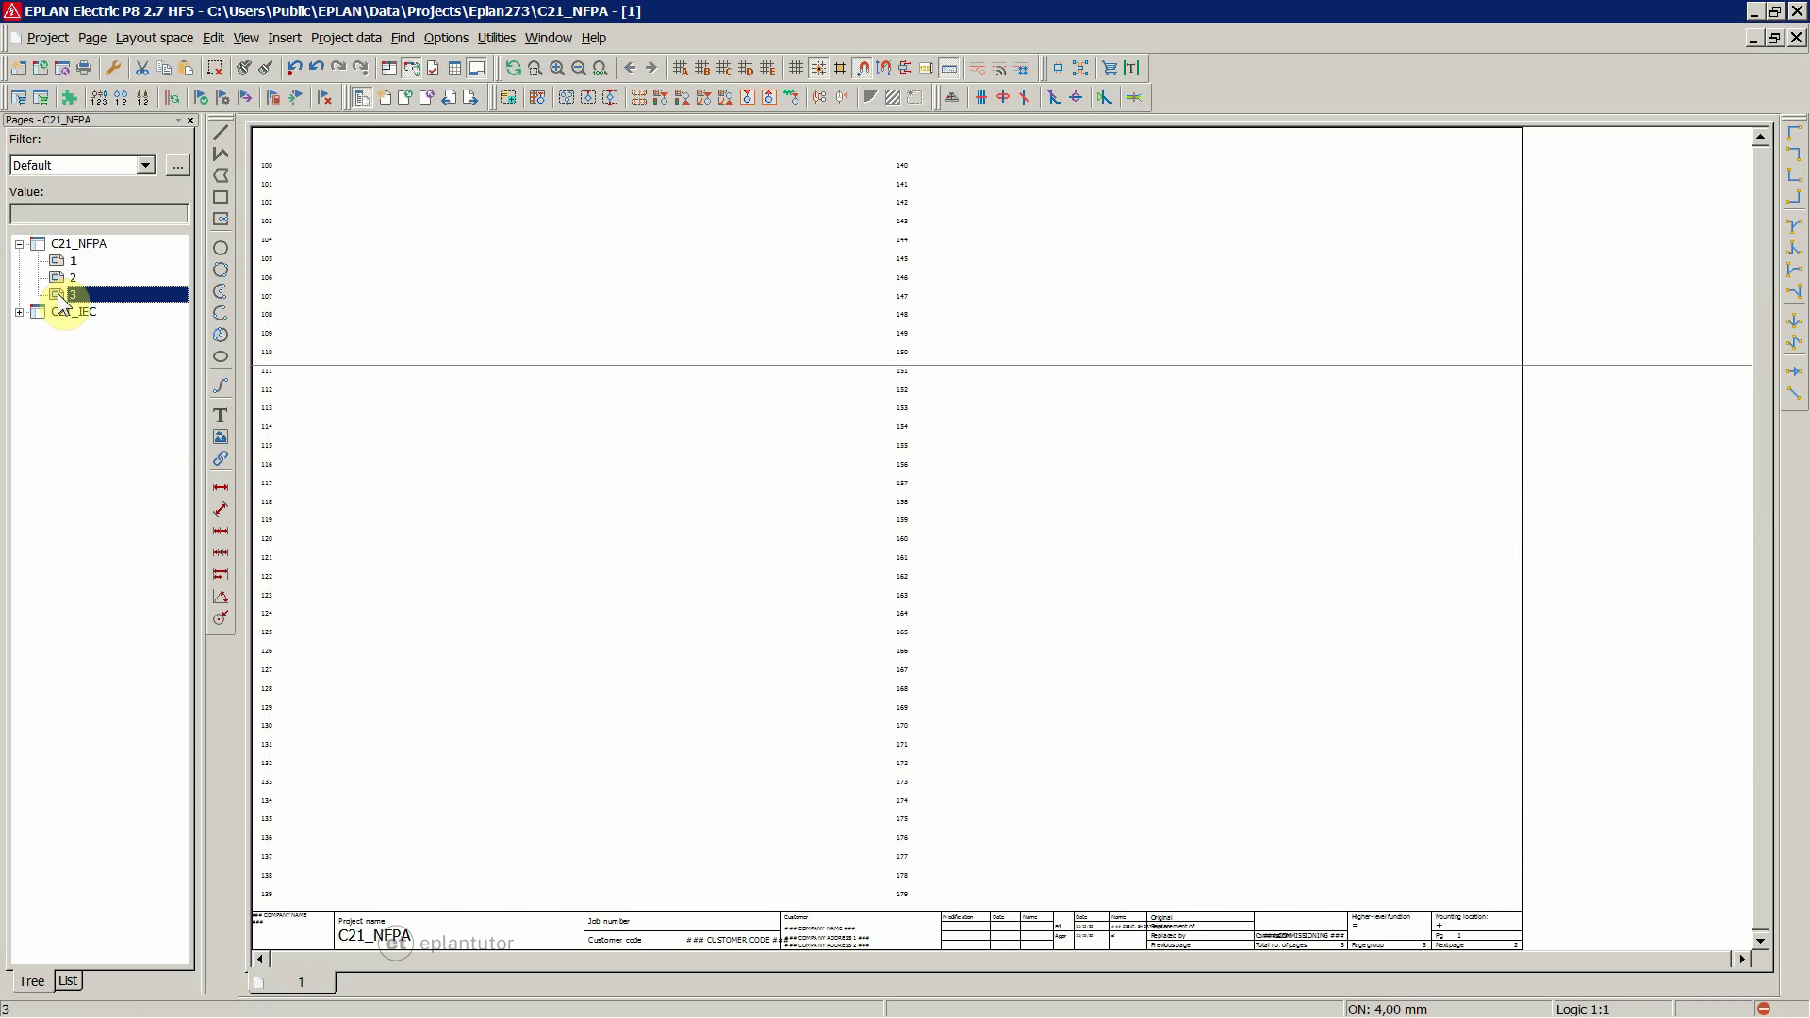
click(582, 414)
scroll(952, 489, down, 2)
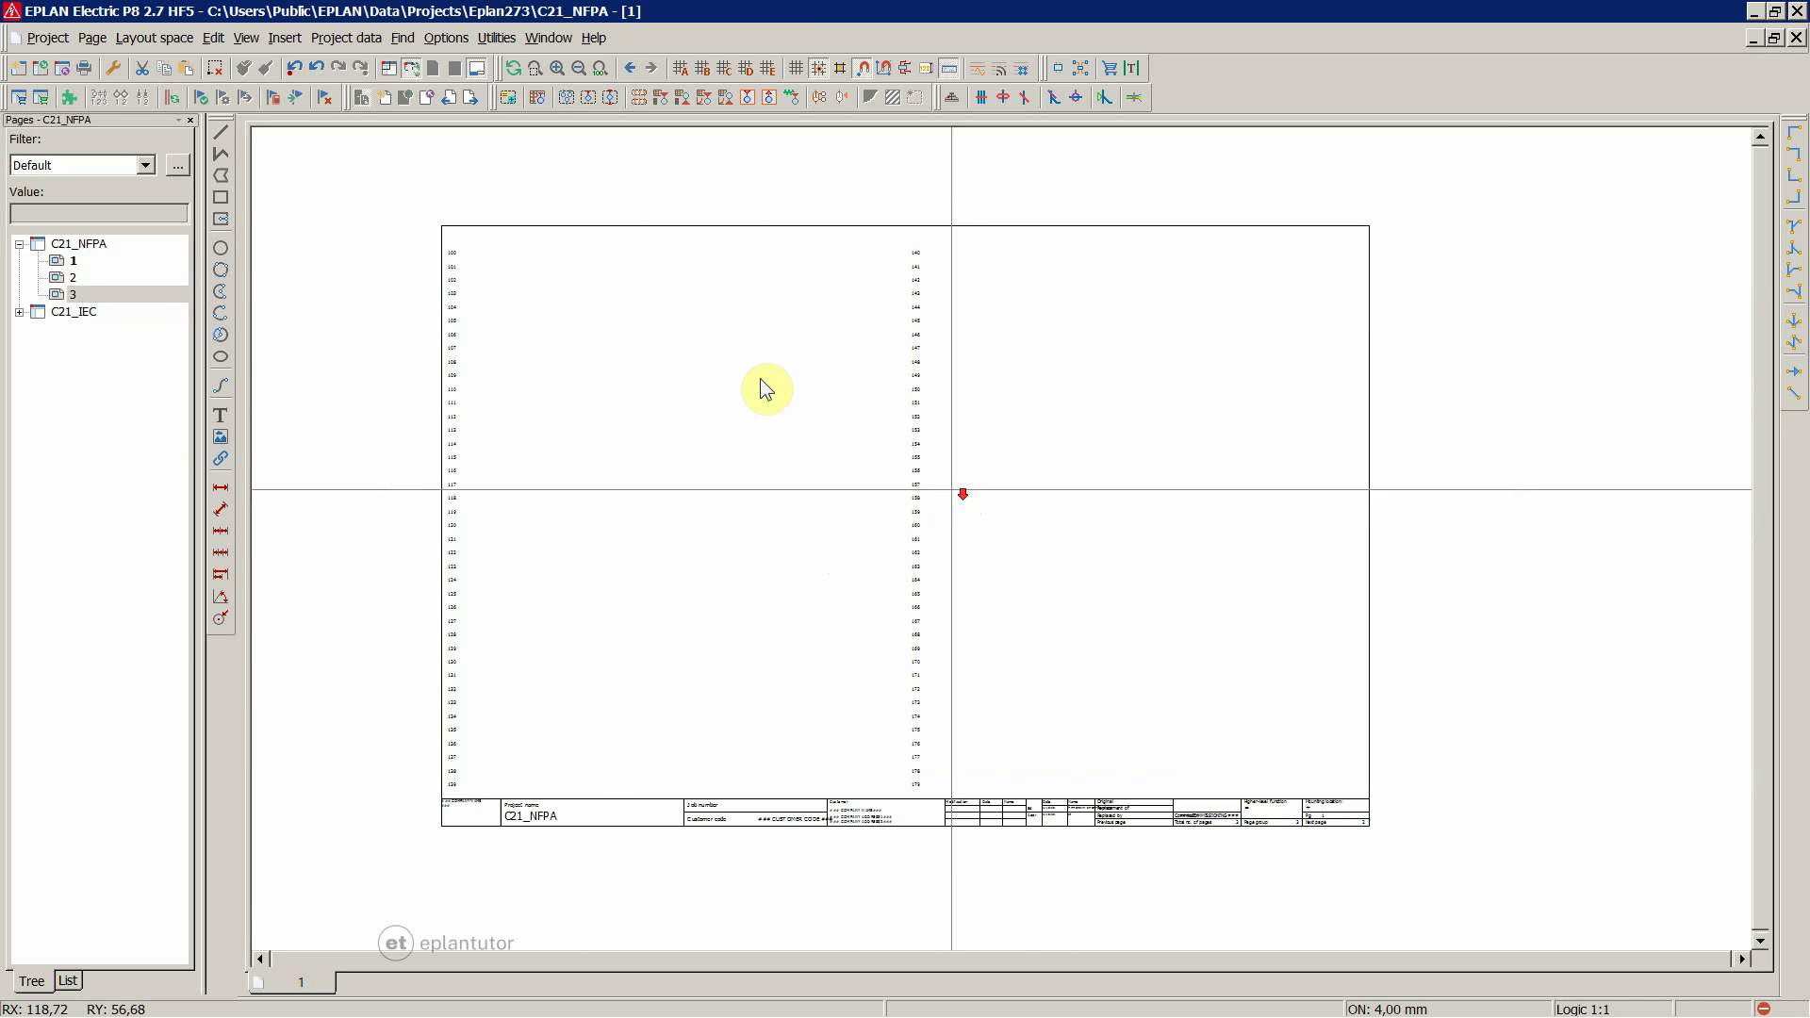
scroll(672, 335, up, 1)
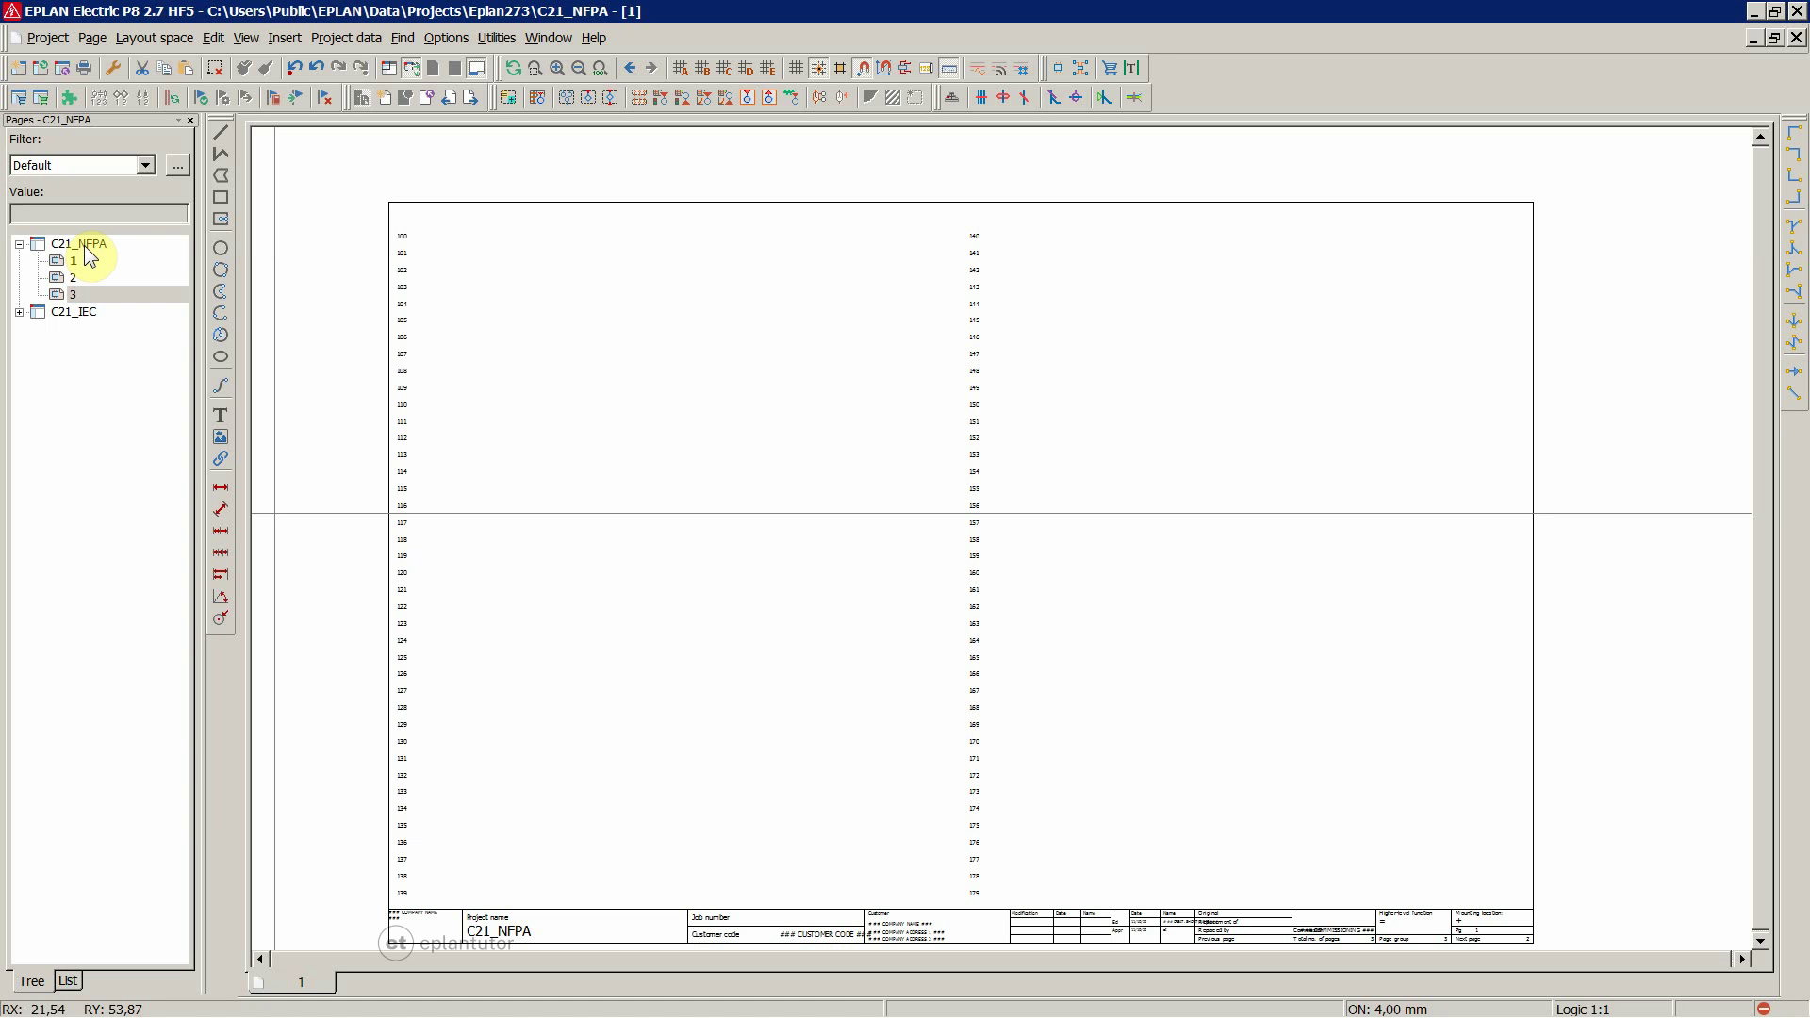
click(83, 315)
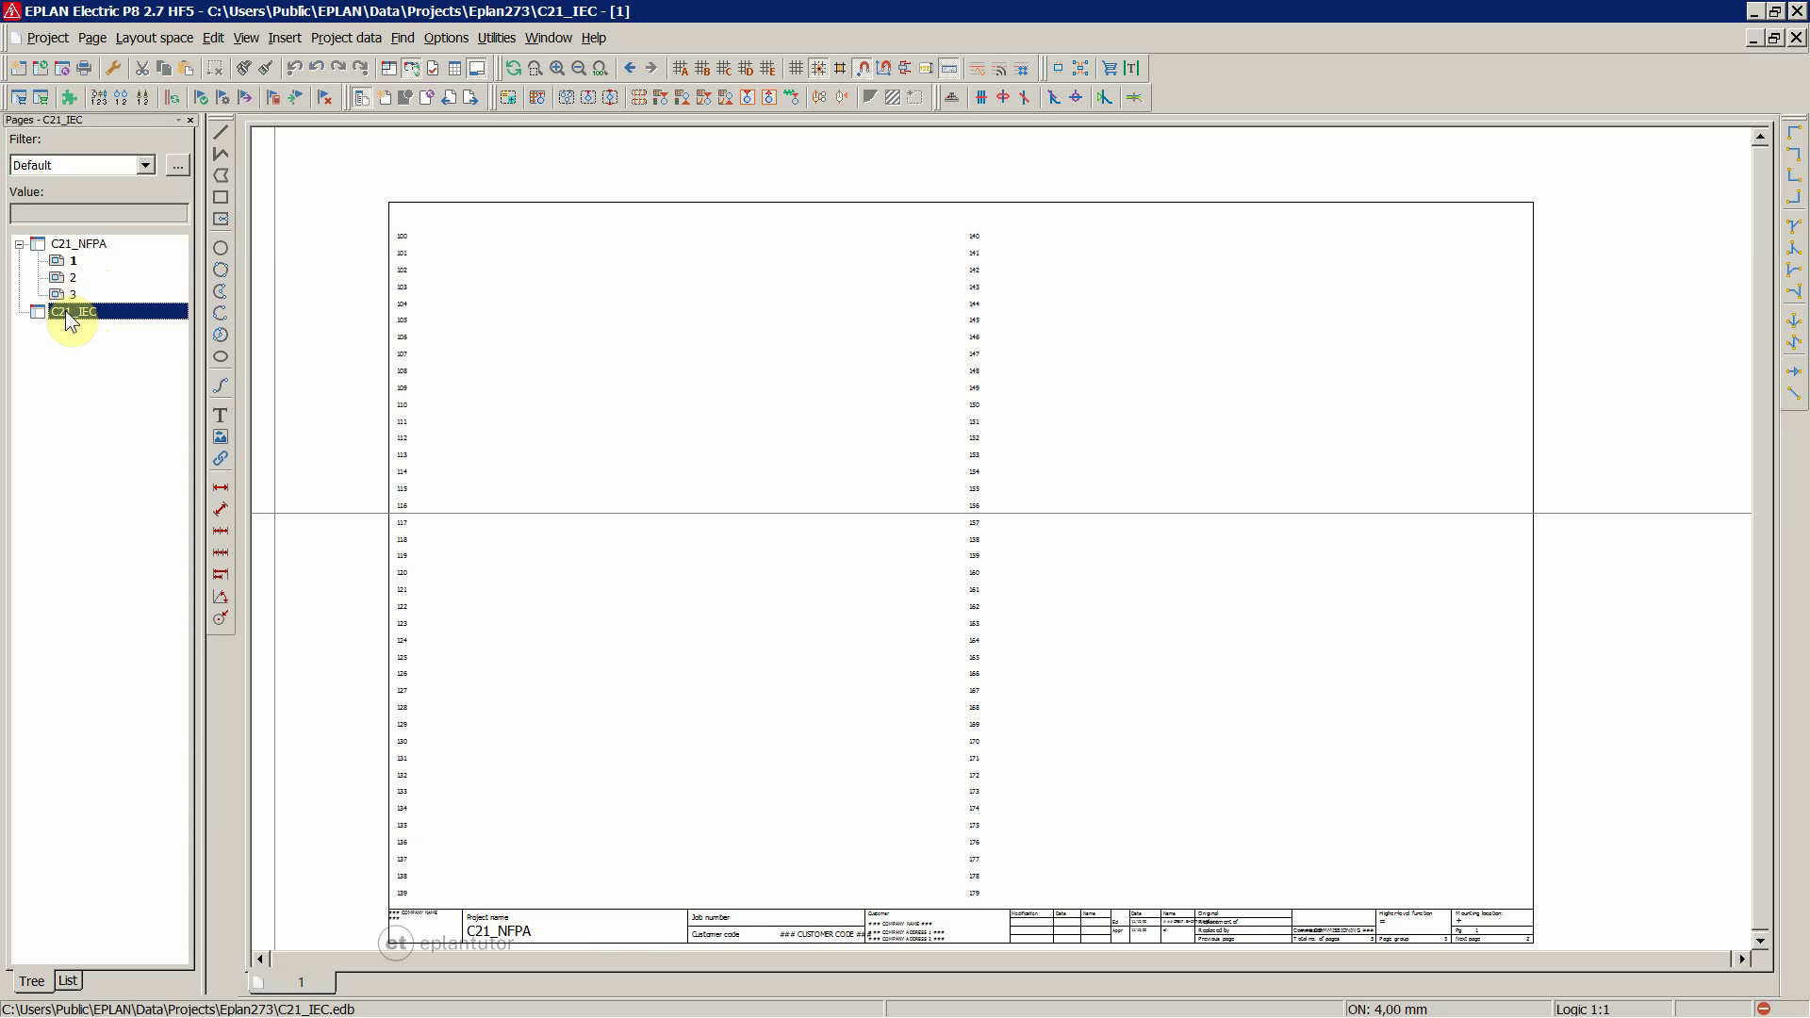
Create page 1 in C21_IEC, accepting the default New page settings
right_click(65, 309)
click(128, 330)
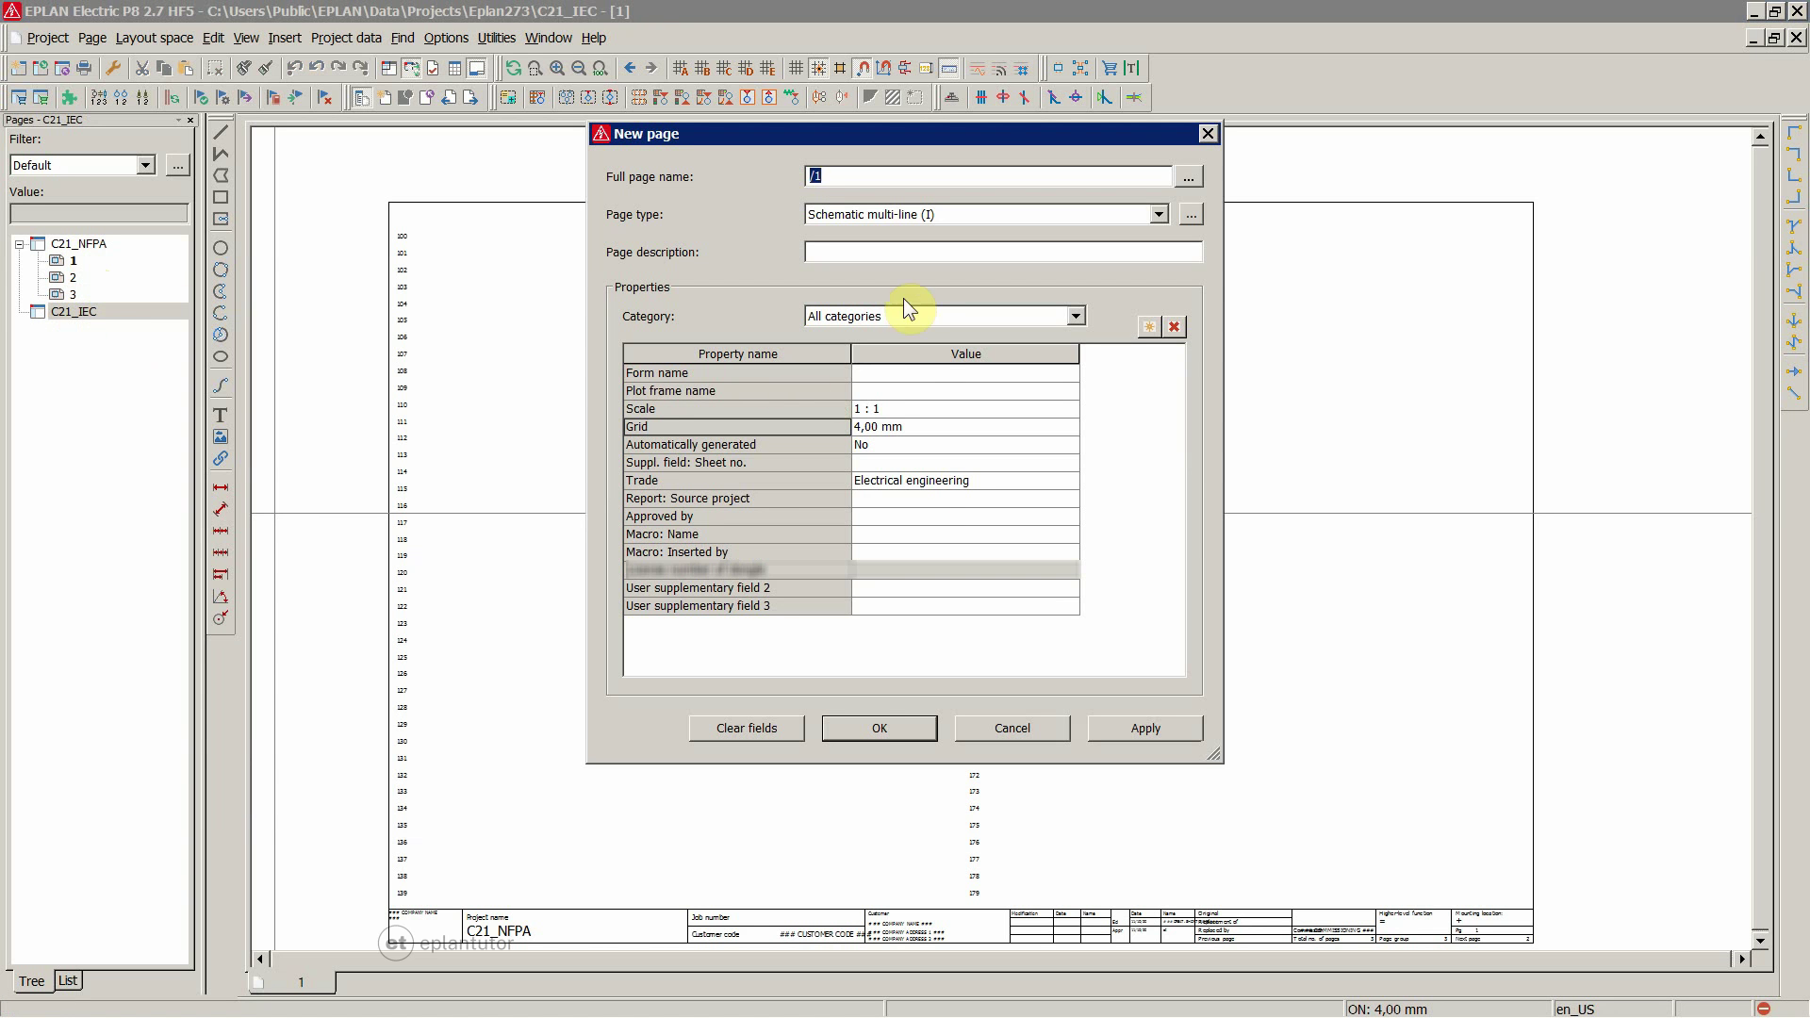
click(868, 726)
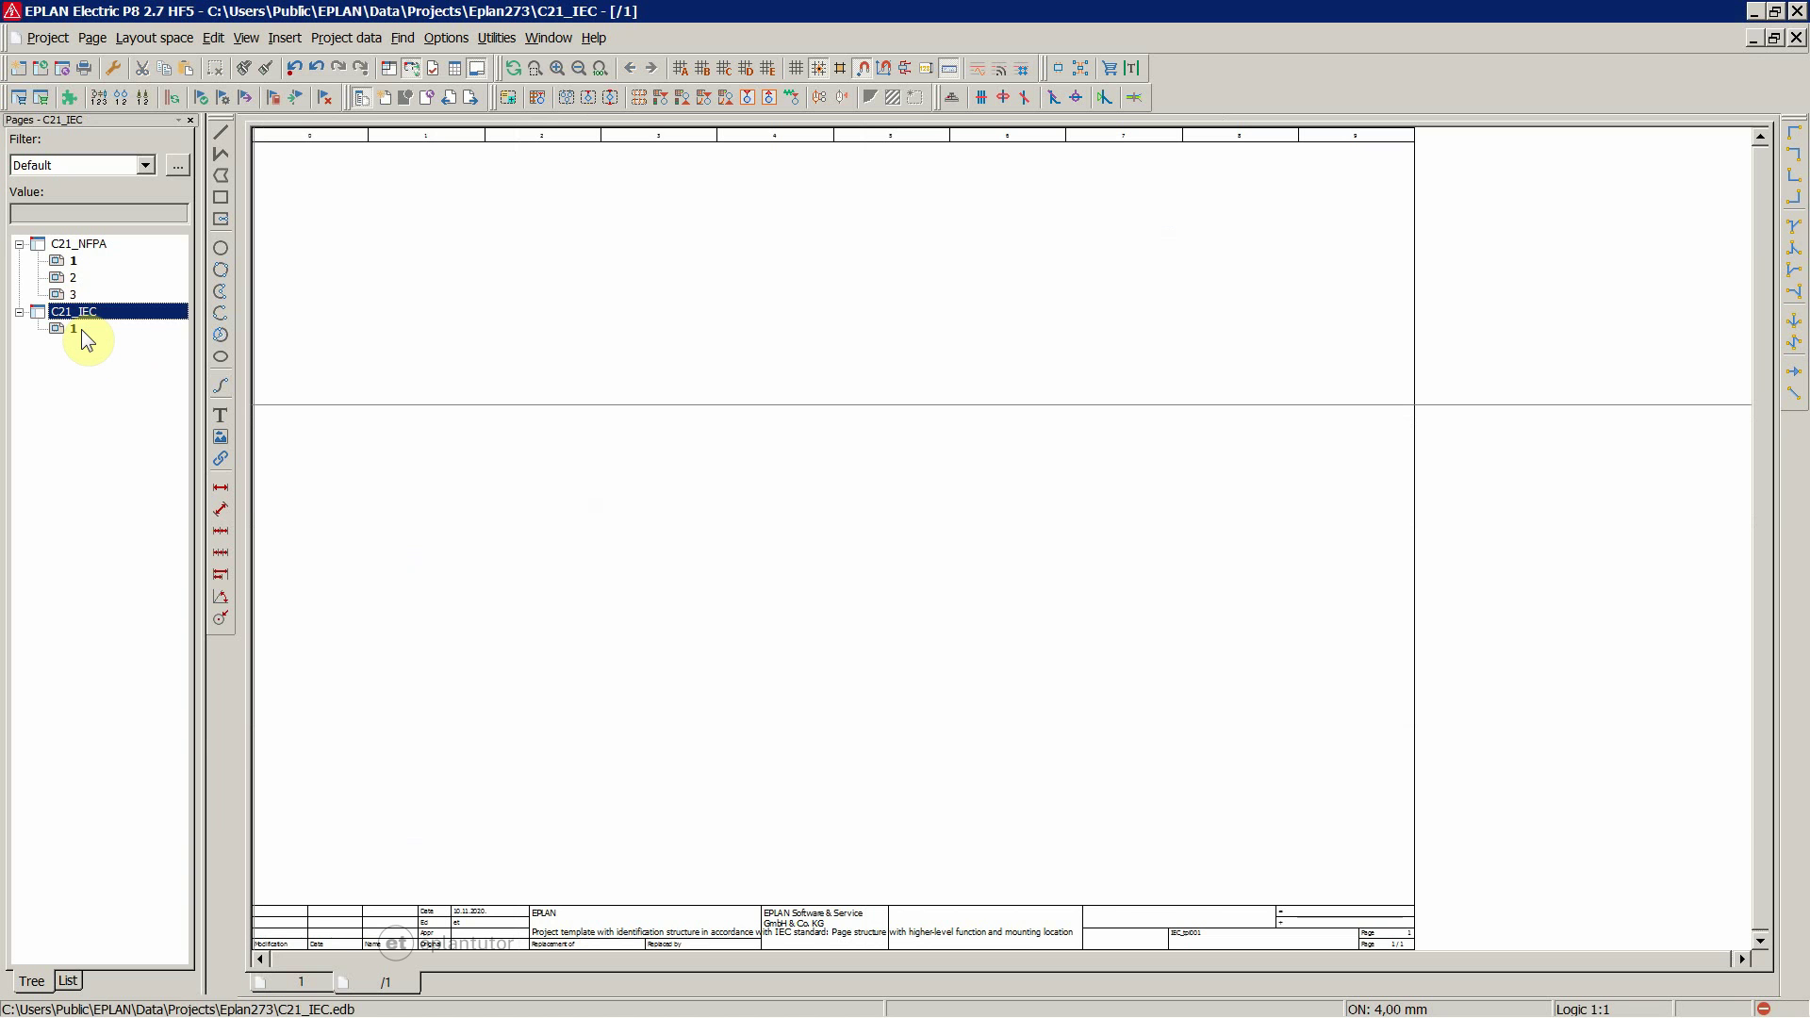
Switch between page 1 of C21_NFPA and C21_IEC to compare title blocks, ending on NFPA page 1
click(81, 244)
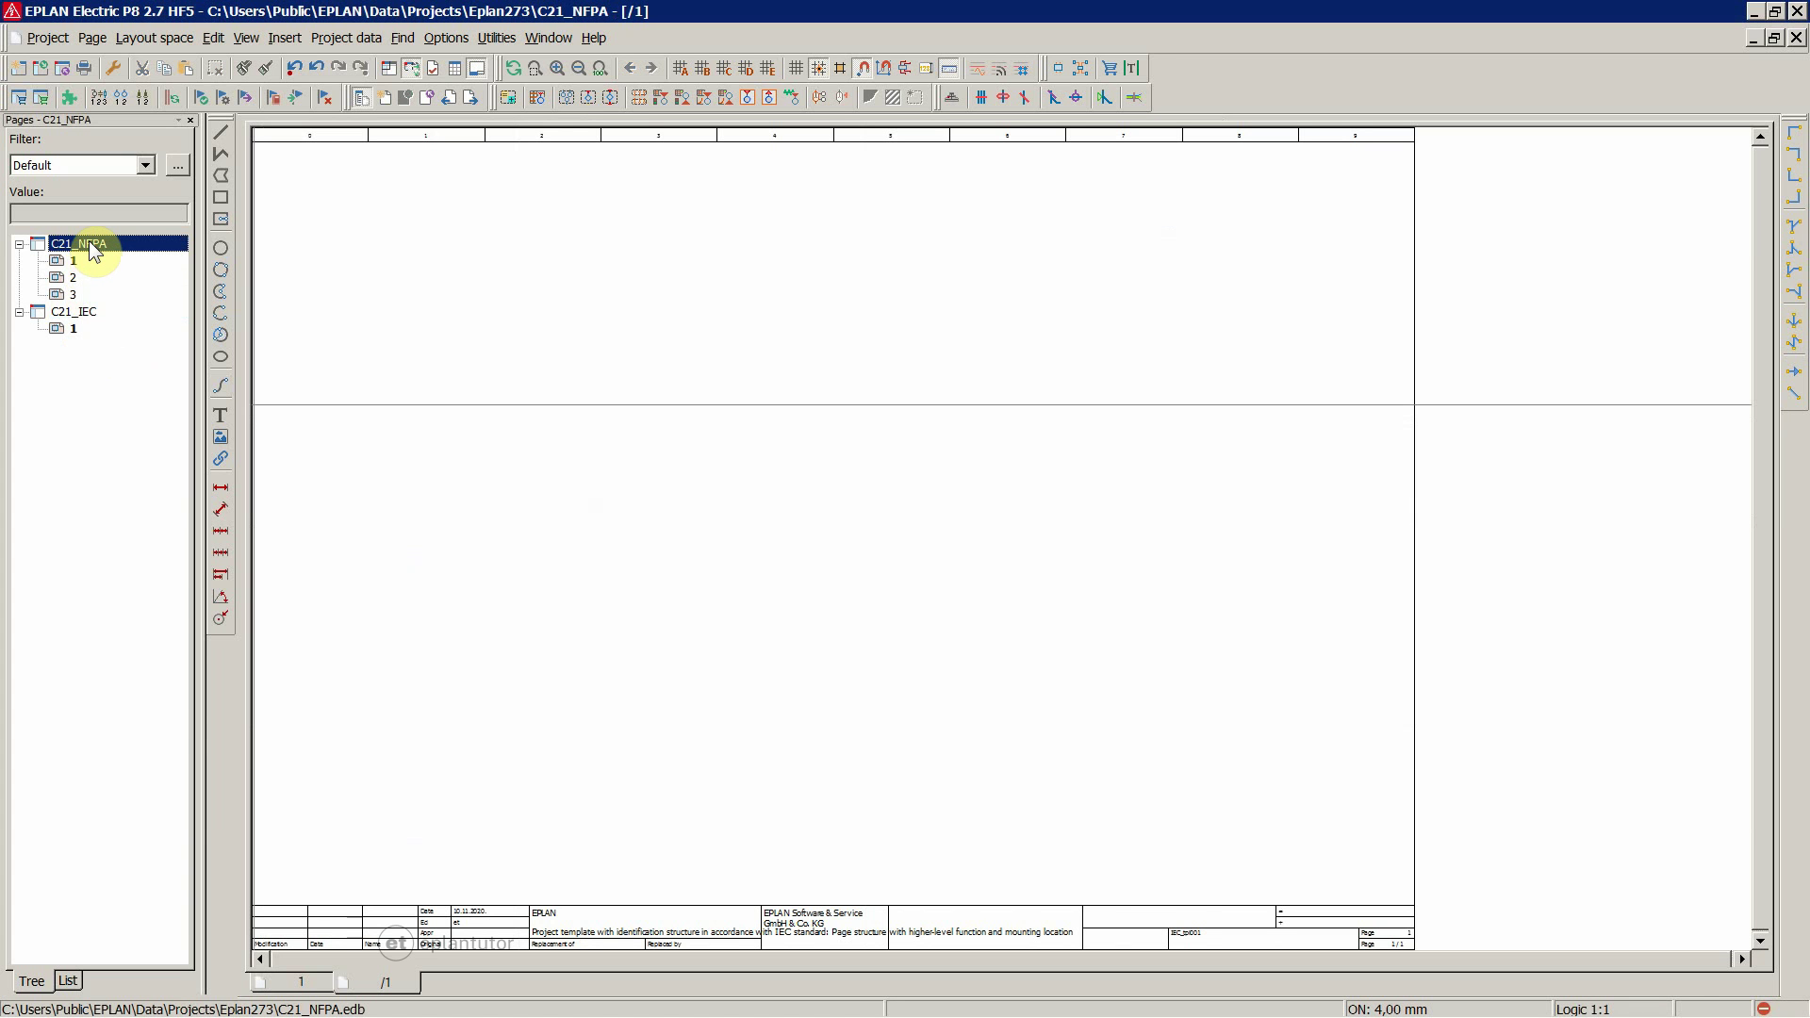
click(75, 311)
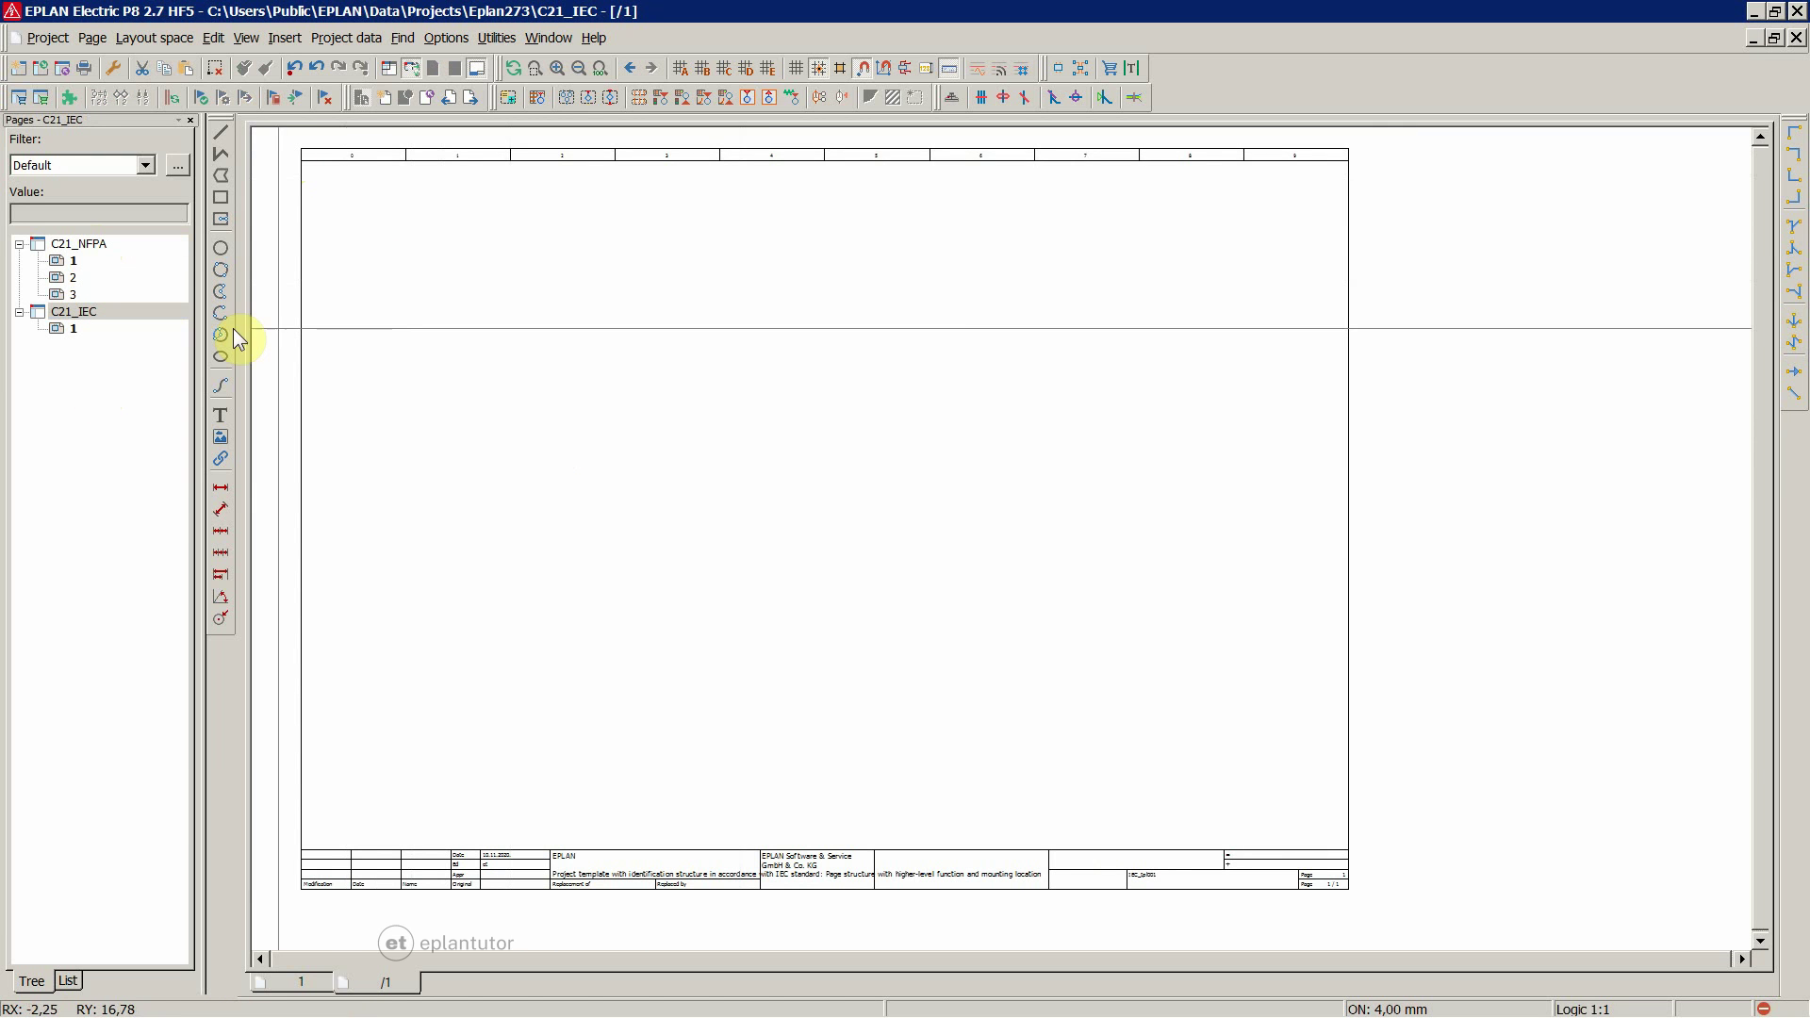
click(72, 263)
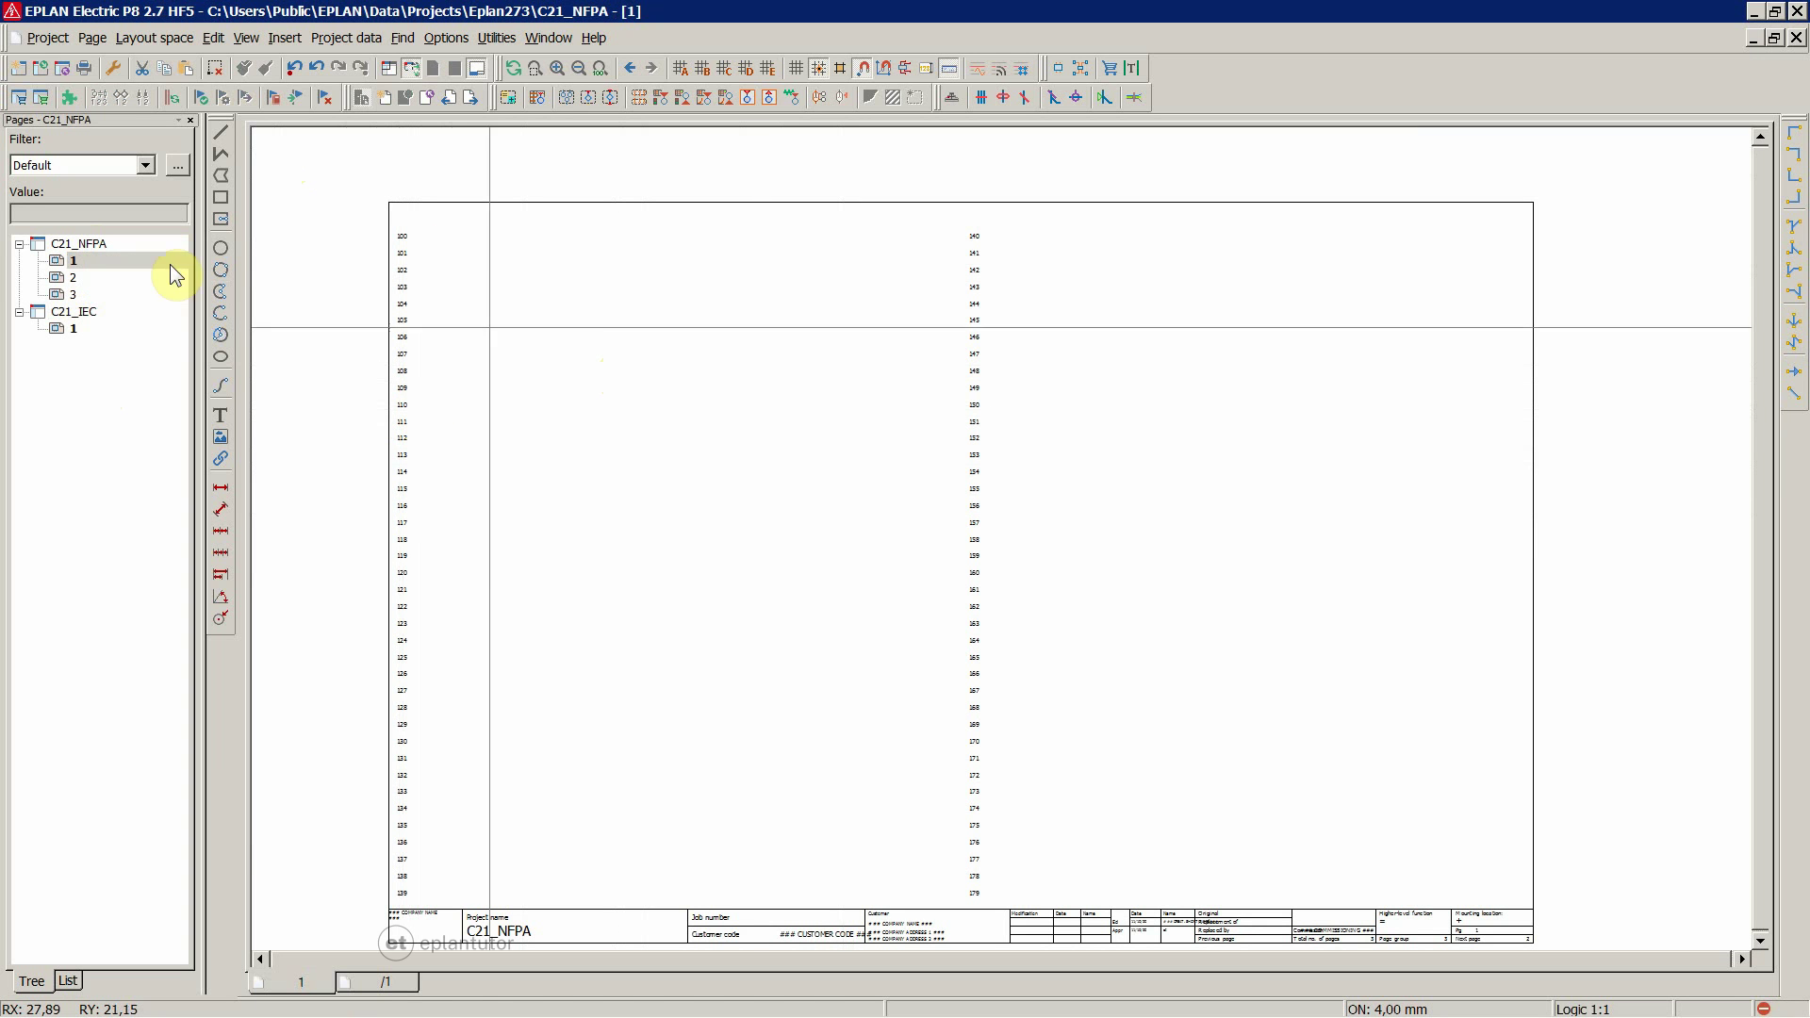
click(81, 245)
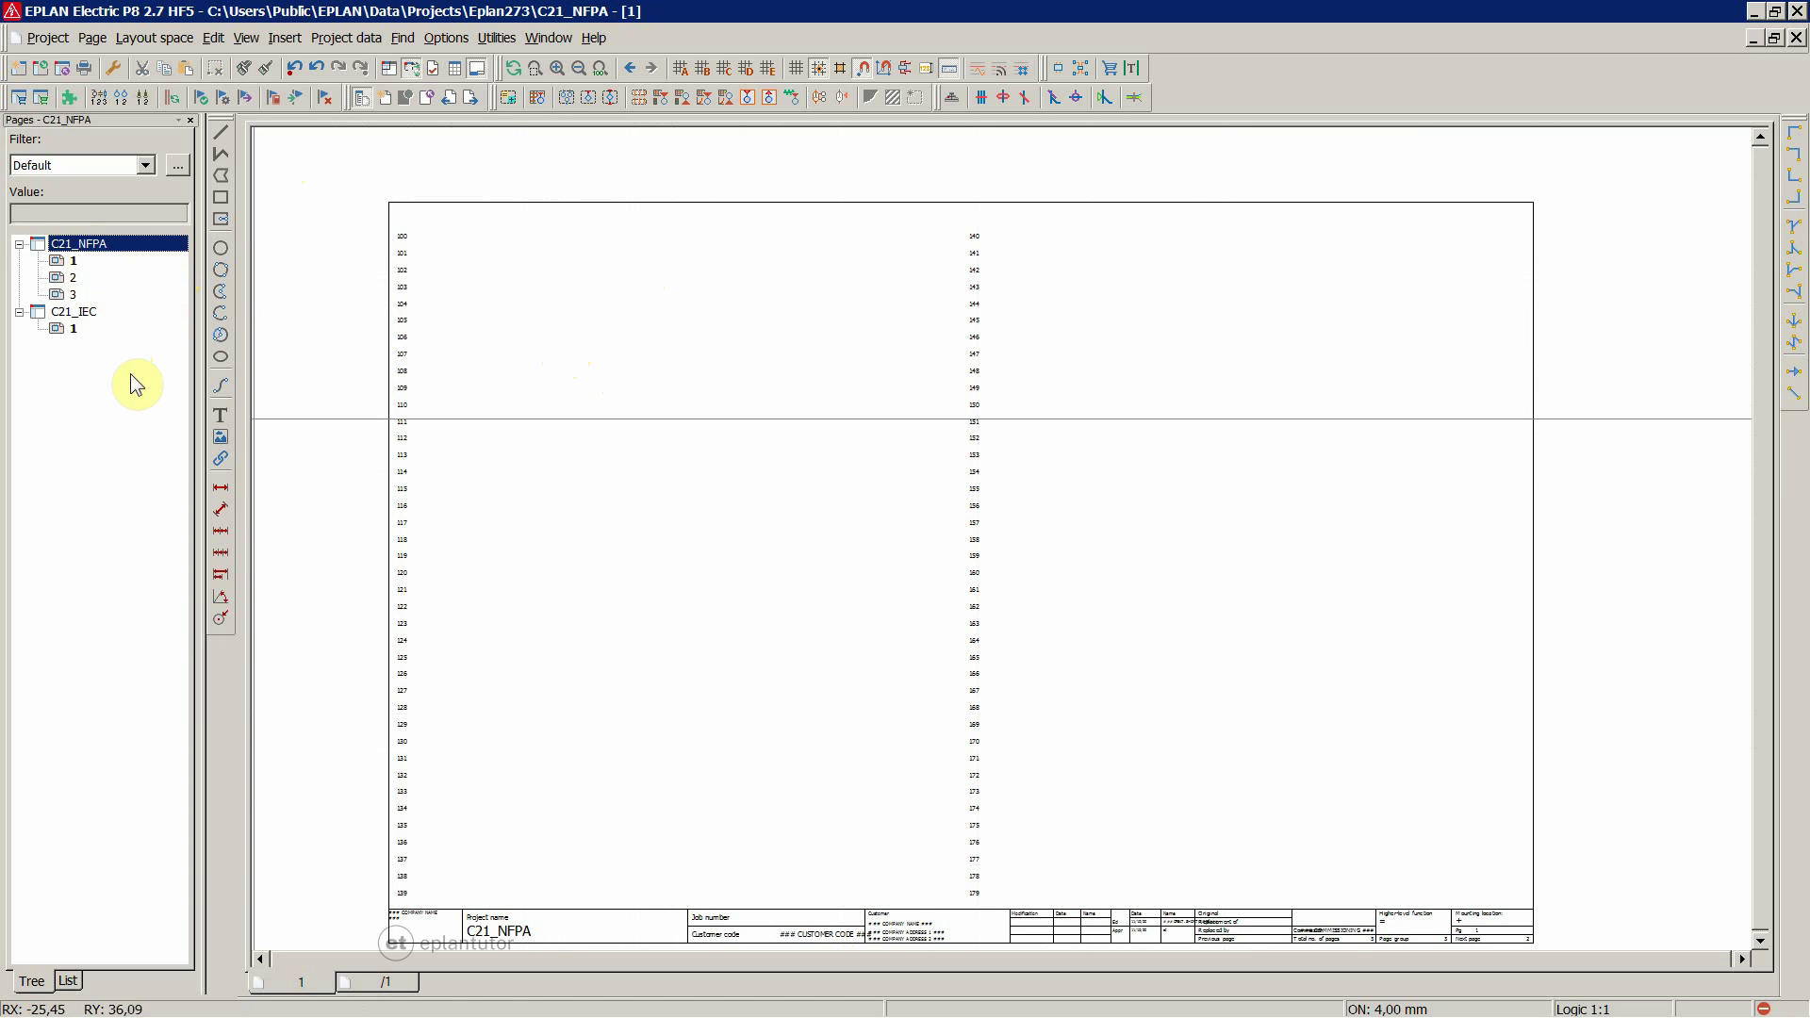
double_click(64, 328)
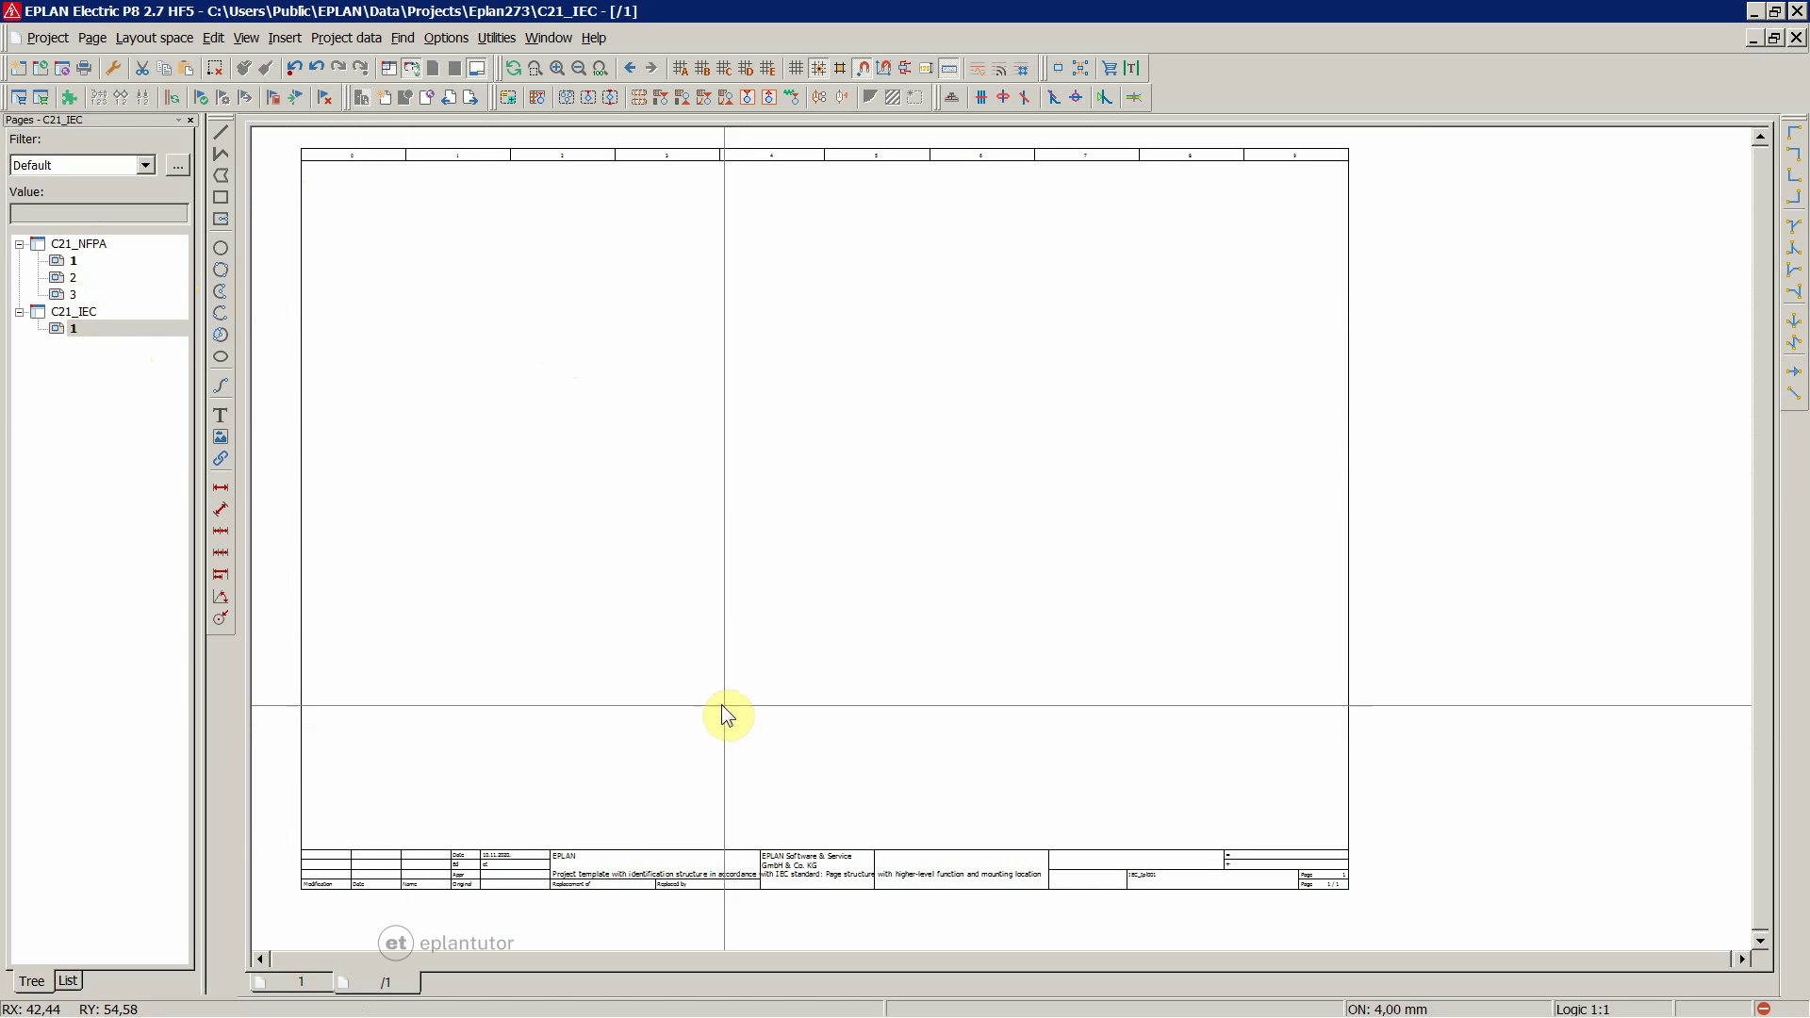
click(54, 264)
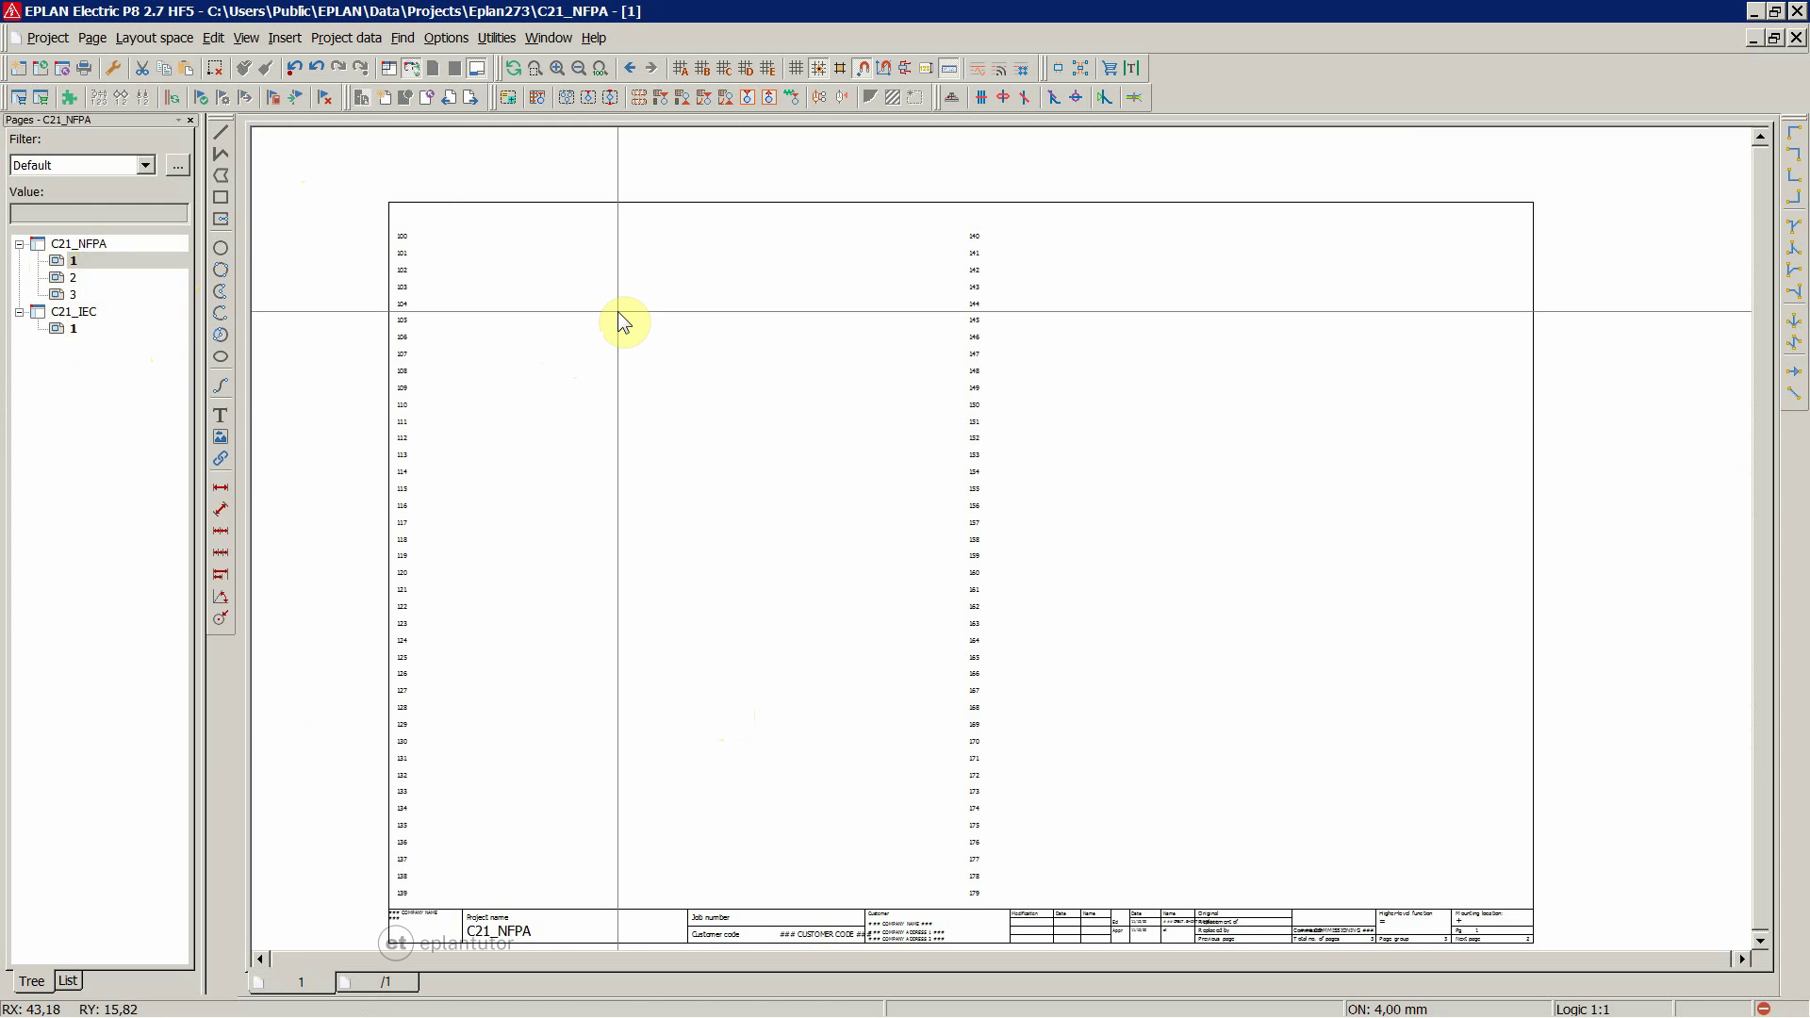